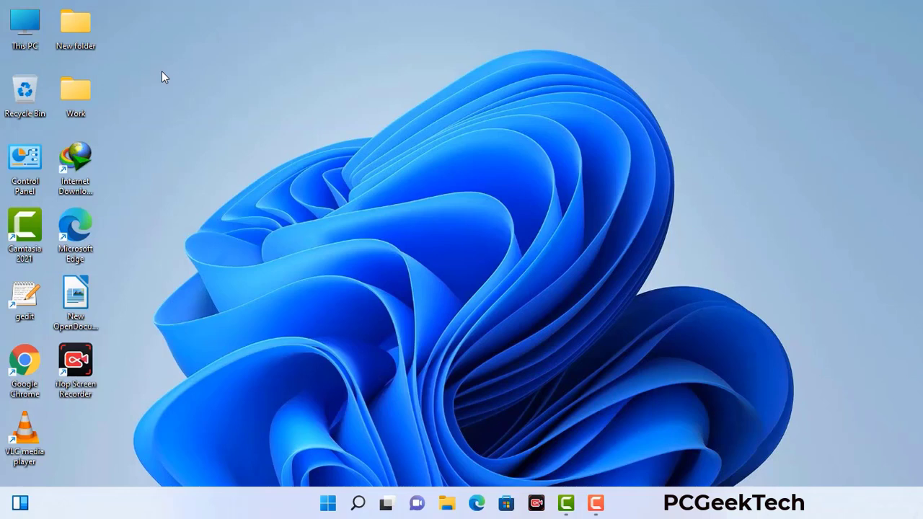
Step: Bring up the Run dialog with msconfig already entered
key("super+r")
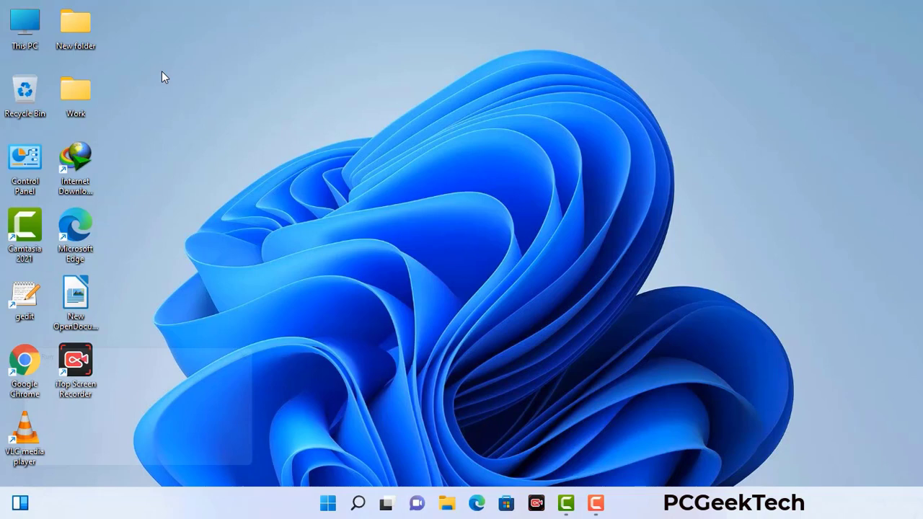
Step: Launch msconfig from the Run dialog to open System Configuration
left_click_drag(158, 351, 406, 115)
left_click(368, 178)
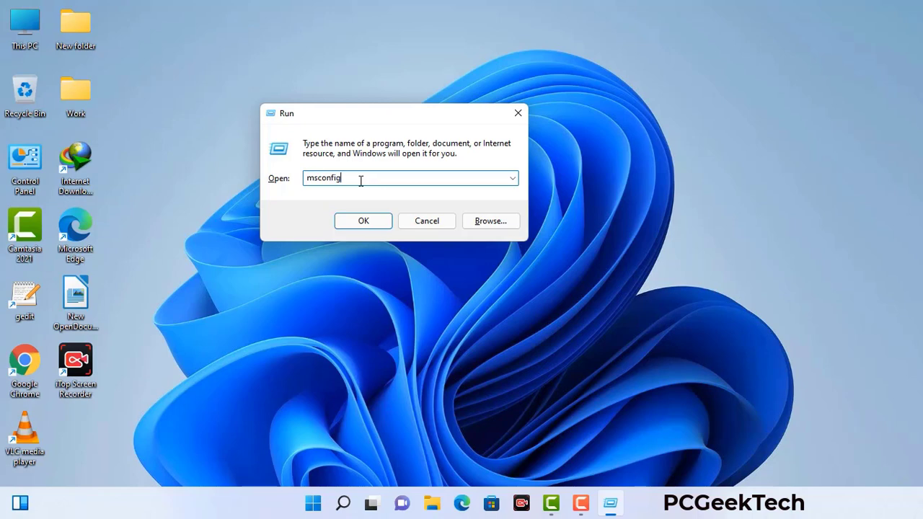
left_click(358, 224)
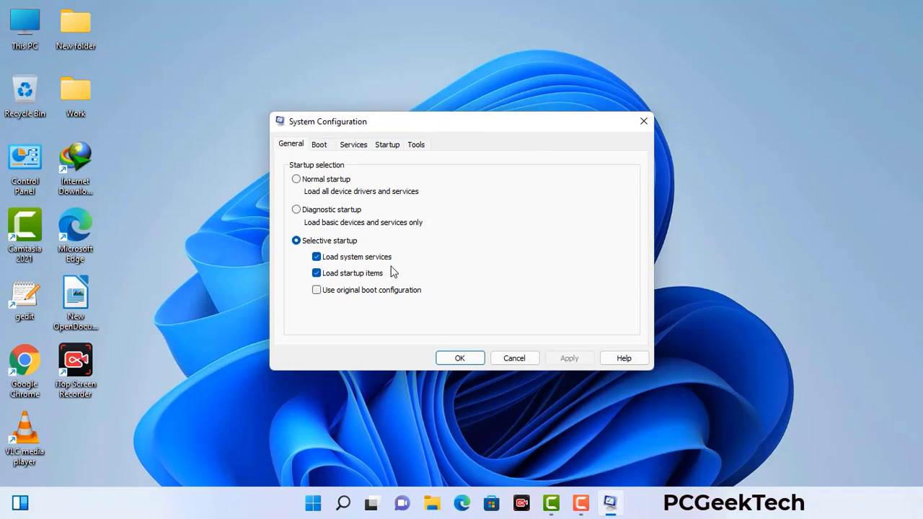
Step: Enable Safe boot with the Network option on the Boot tab, apply it, and confirm the restart
left_click(320, 145)
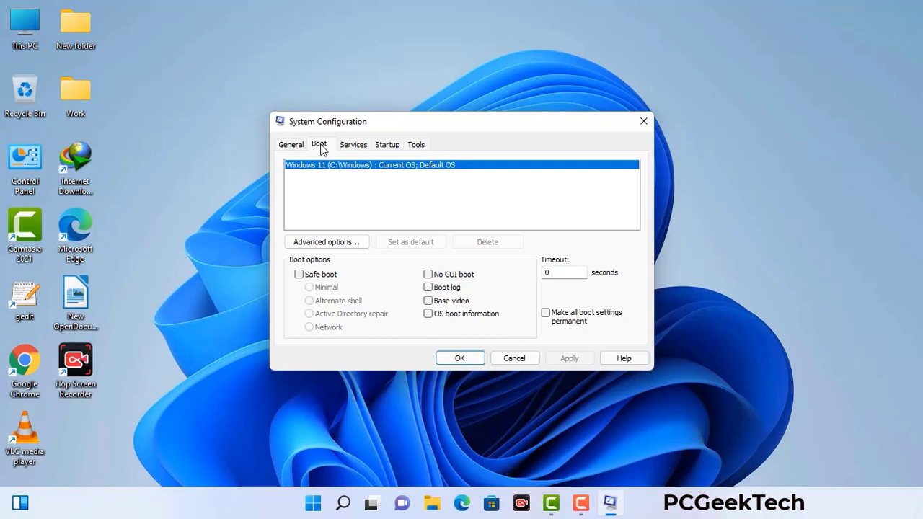
left_click(299, 275)
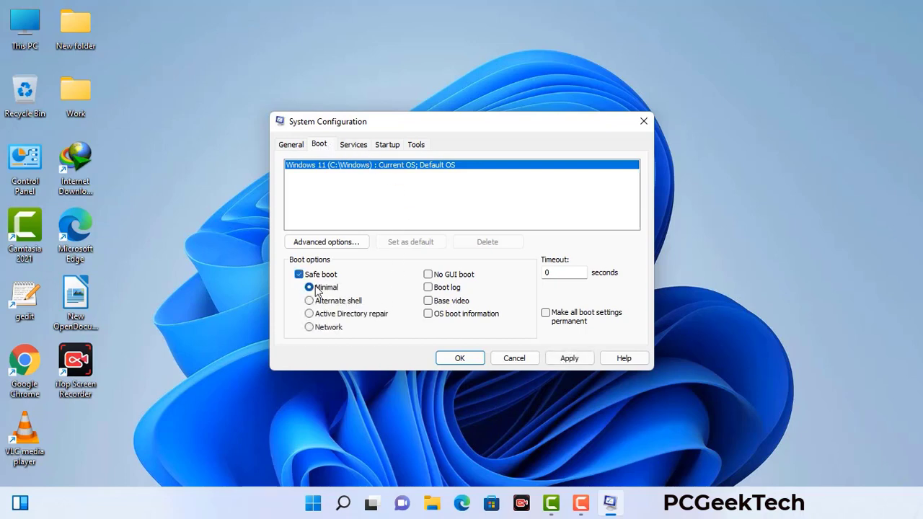
left_click(328, 330)
left_click(569, 358)
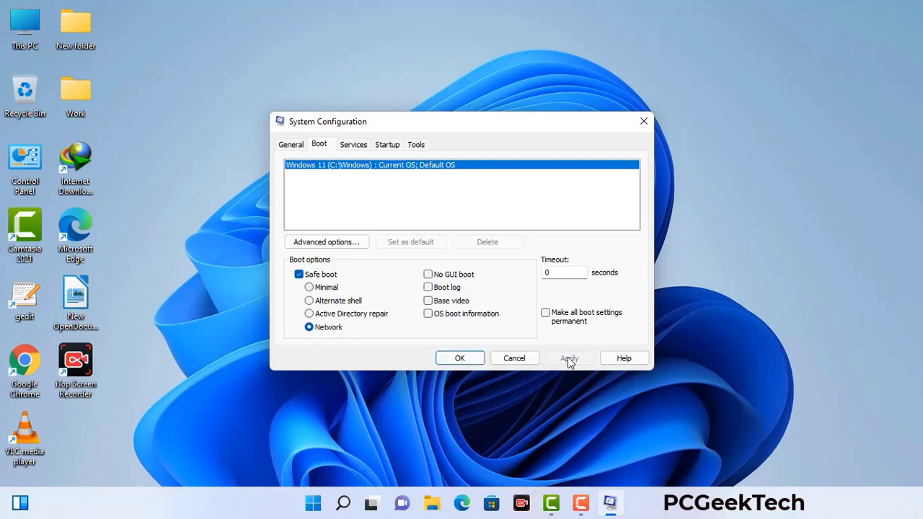
left_click(460, 358)
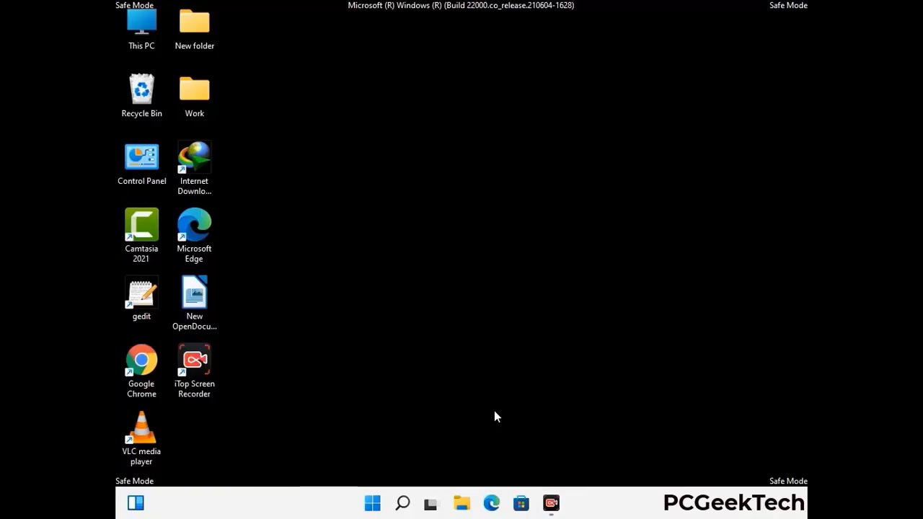
Step: Set File Explorer Options to show hidden files, folders and drives, then close Control Panel
double_click(142, 171)
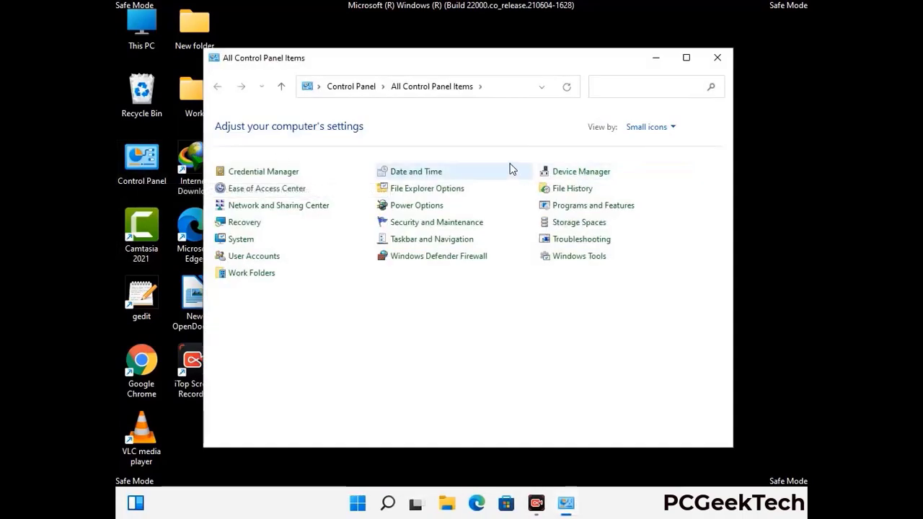
left_click(445, 191)
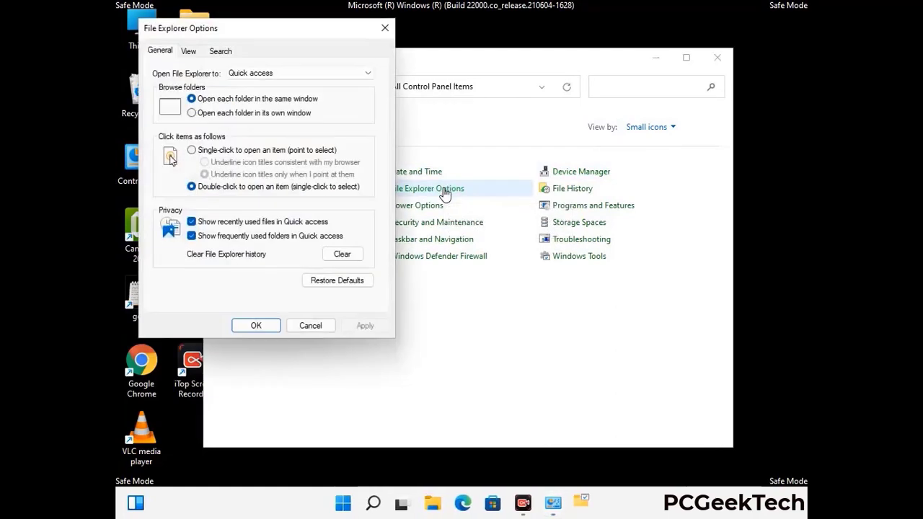
left_click(189, 51)
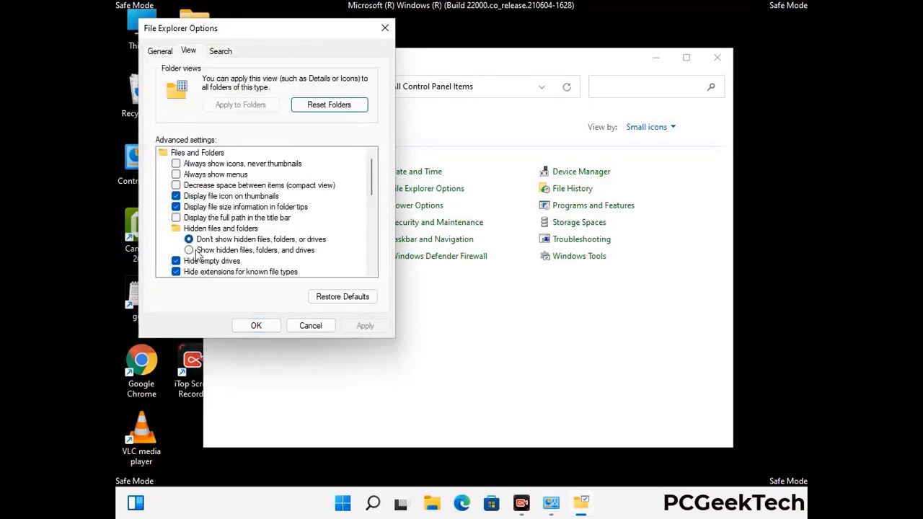
left_click(189, 250)
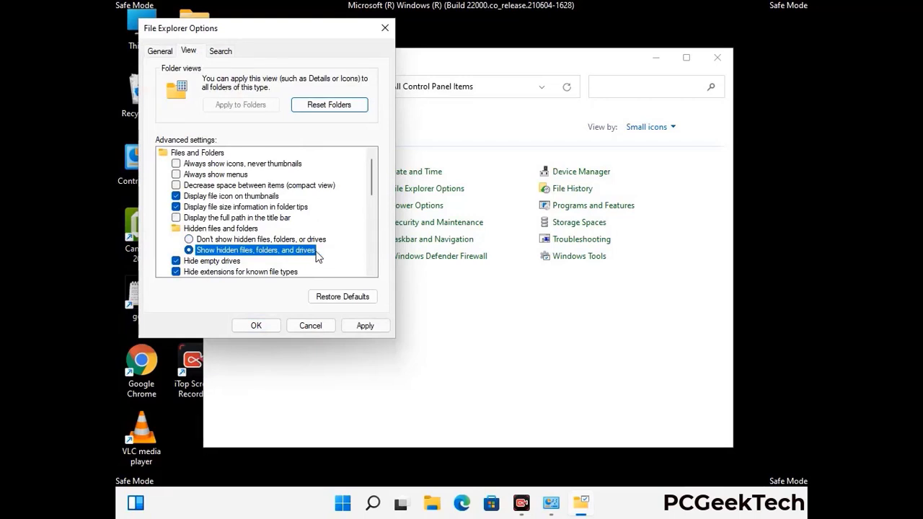
left_click(365, 325)
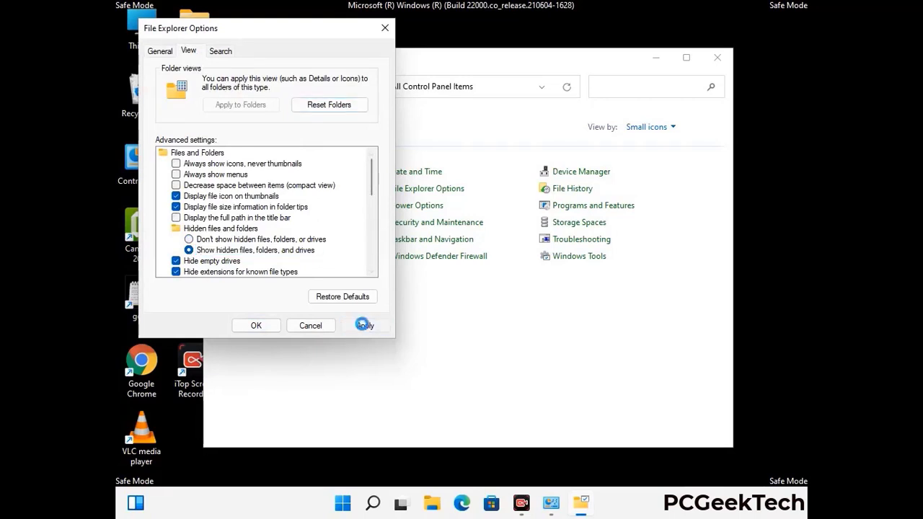
left_click(245, 325)
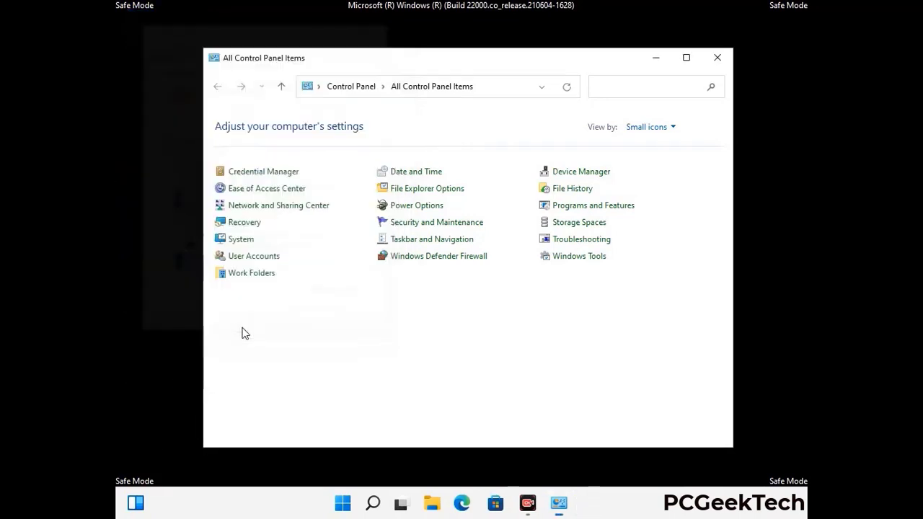
left_click(718, 58)
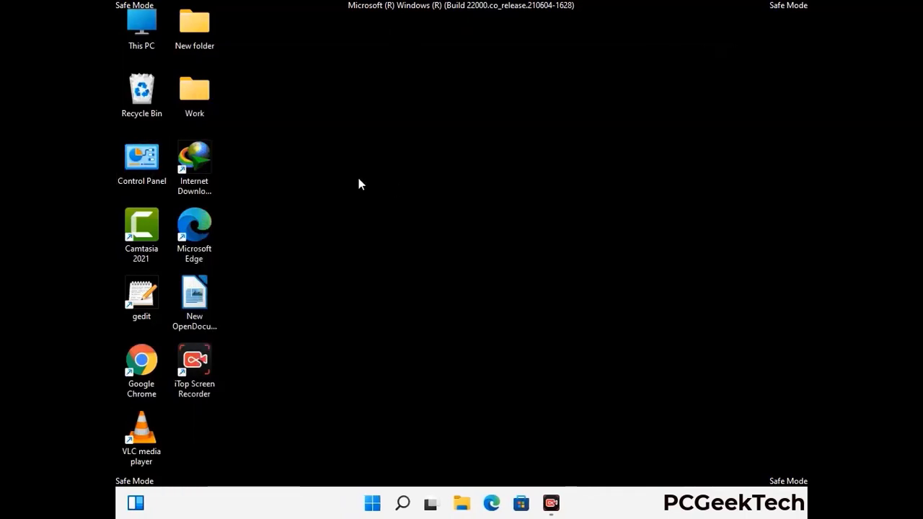
Step: Browse from This PC to C:\Windows\System32\drivers\etc
double_click(137, 45)
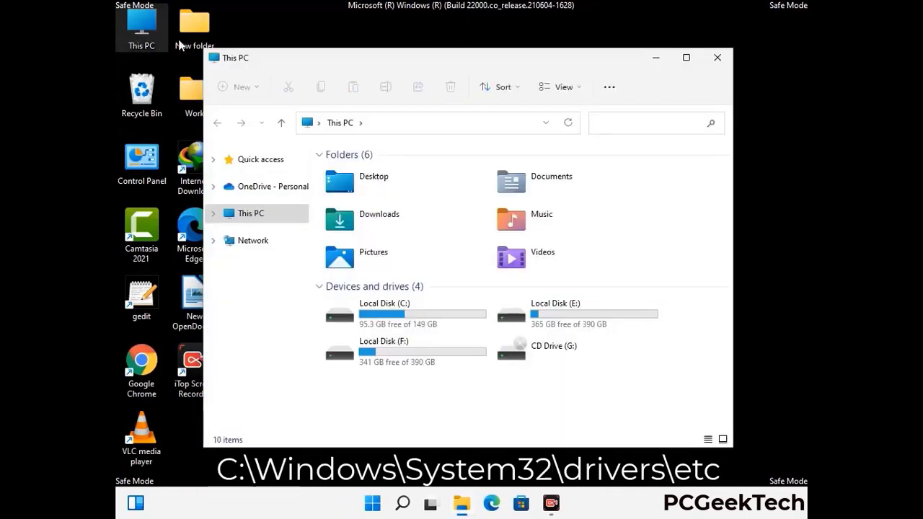
double_click(404, 315)
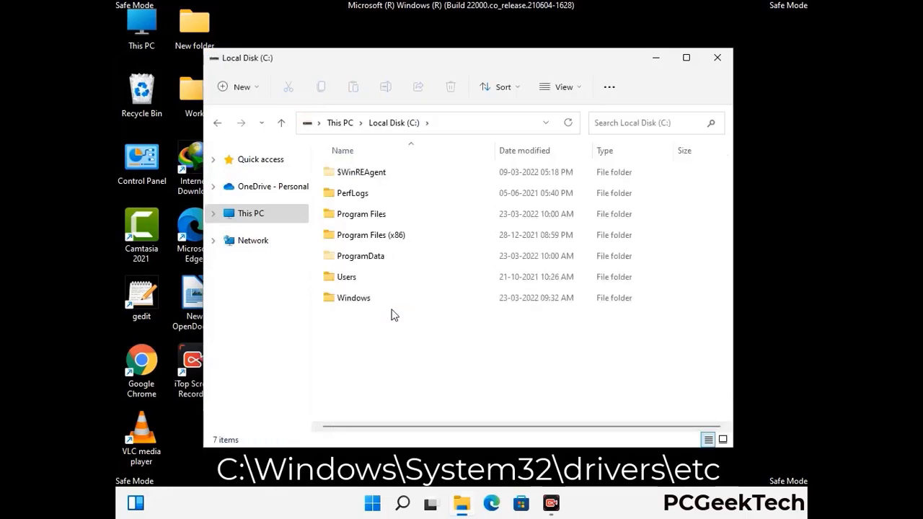
double_click(346, 304)
scroll(456, 312, "down", 6)
scroll(455, 312, "down", 12)
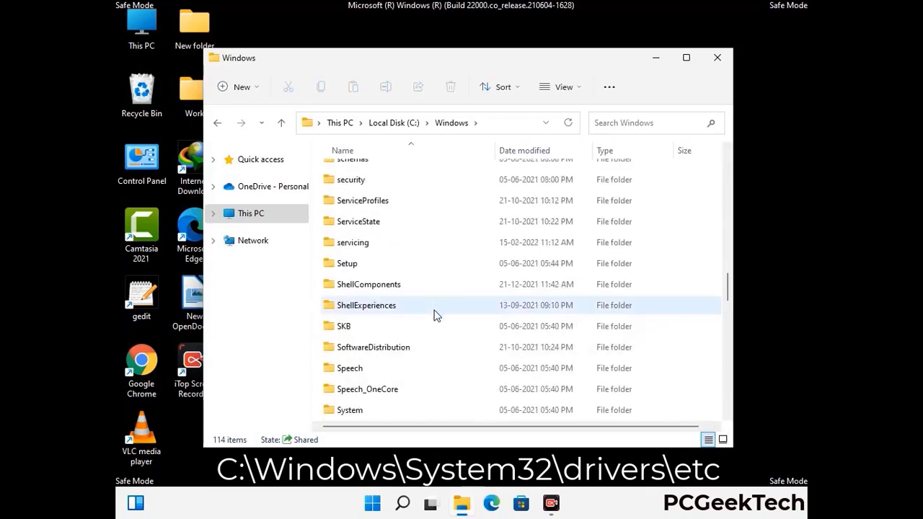
scroll(436, 315, "down", 3)
double_click(352, 305)
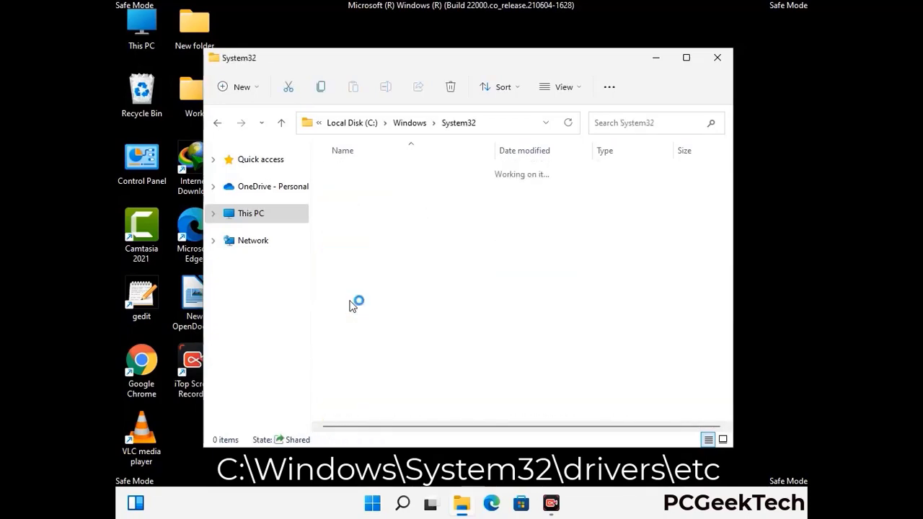
scroll(397, 312, "down", 5)
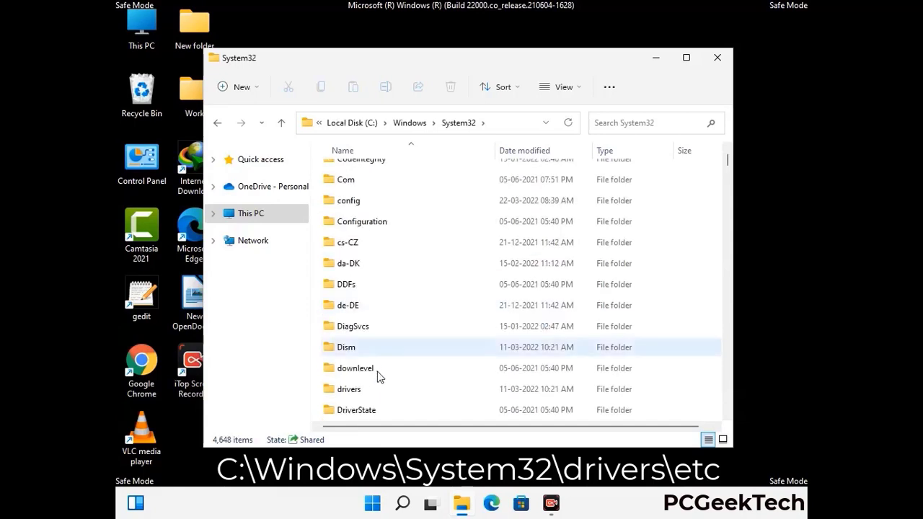
double_click(353, 389)
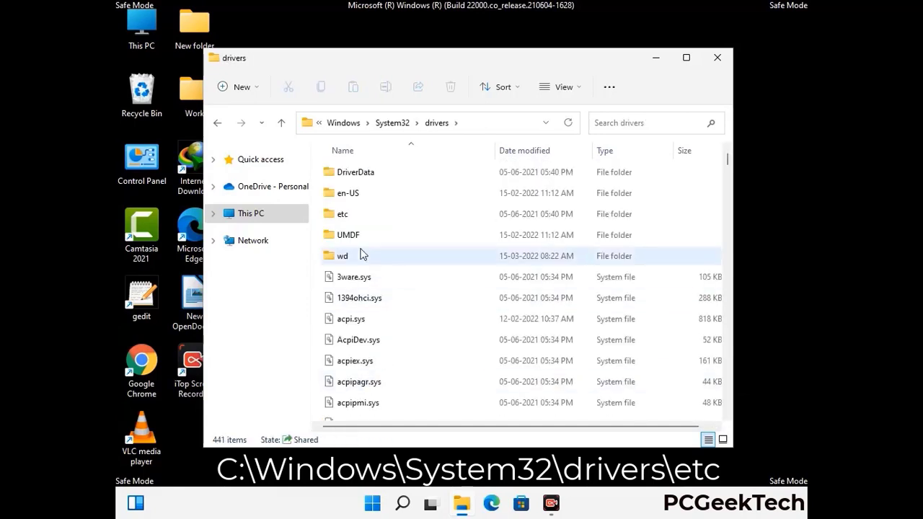
double_click(343, 215)
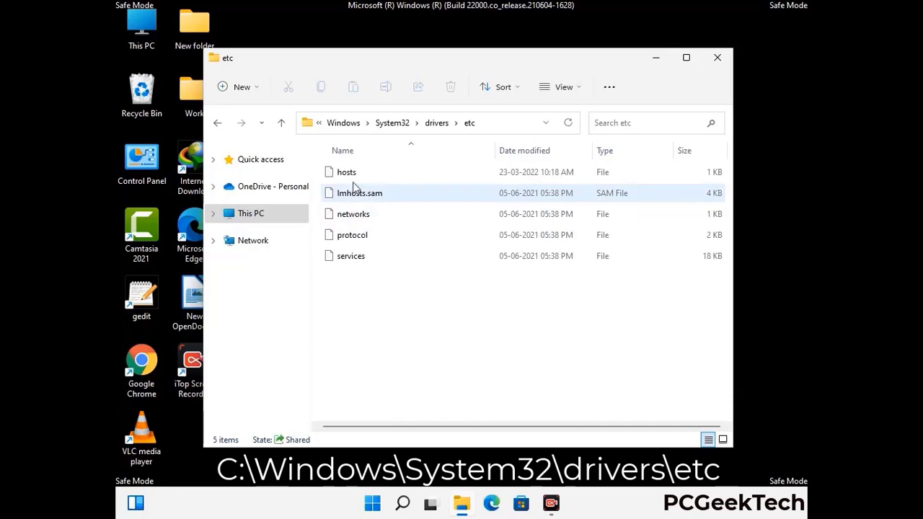
Step: Open the hosts file with Notepad
left_click(349, 173)
double_click(352, 177)
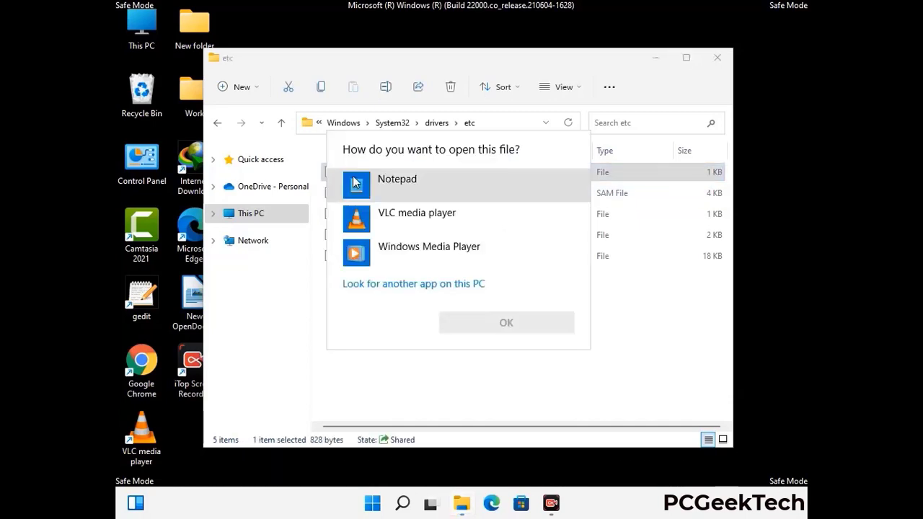
left_click(418, 184)
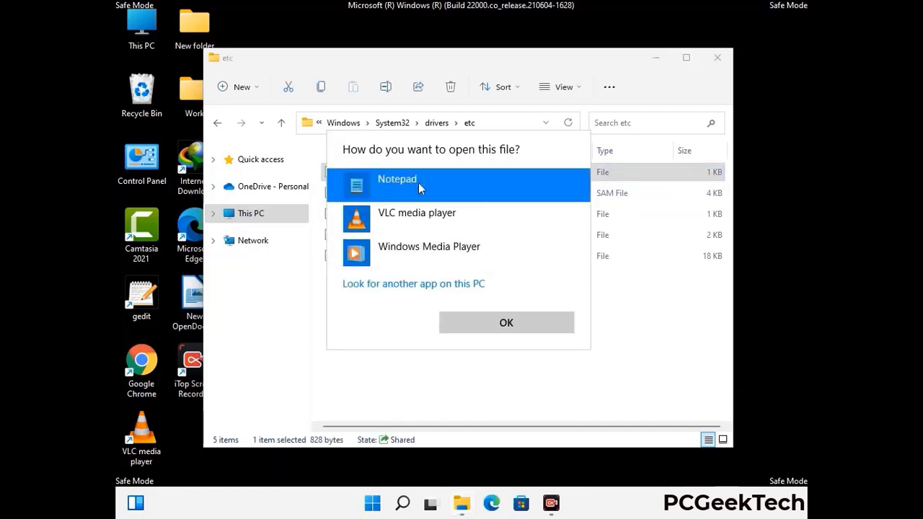
left_click(506, 324)
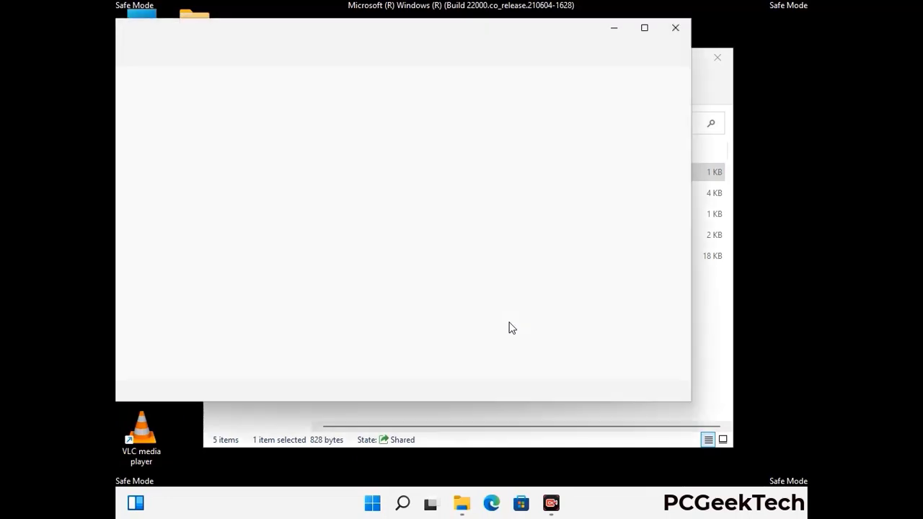
Step: Add a blank line after the last localhost entry in hosts and save the file
left_click_drag(351, 46, 481, 42)
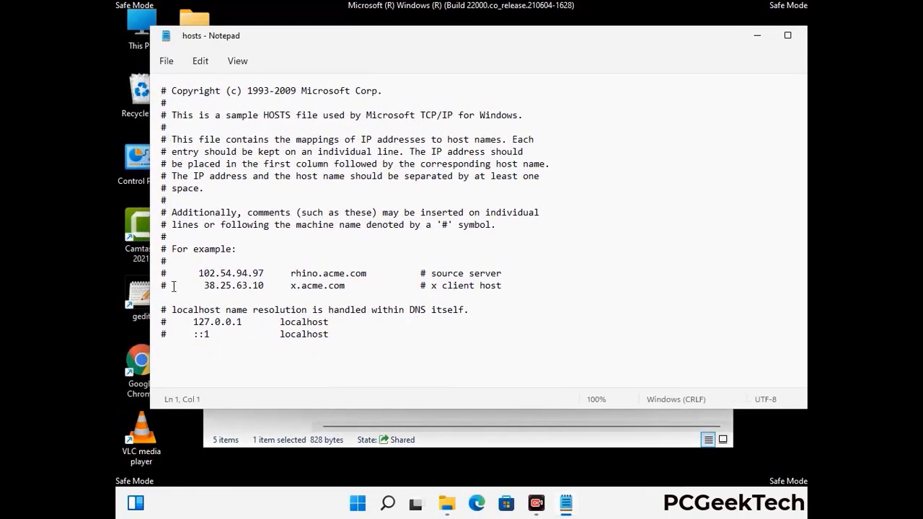
left_click(345, 339)
key("Return")
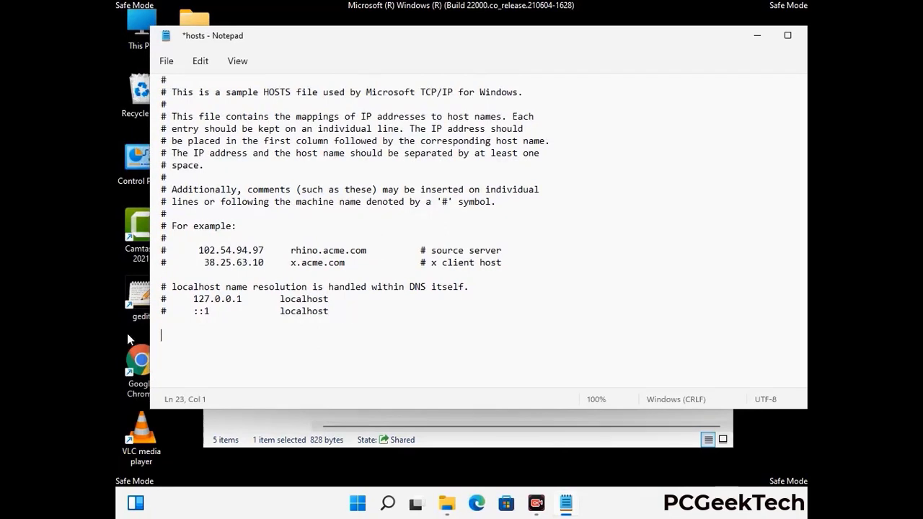
left_click(166, 62)
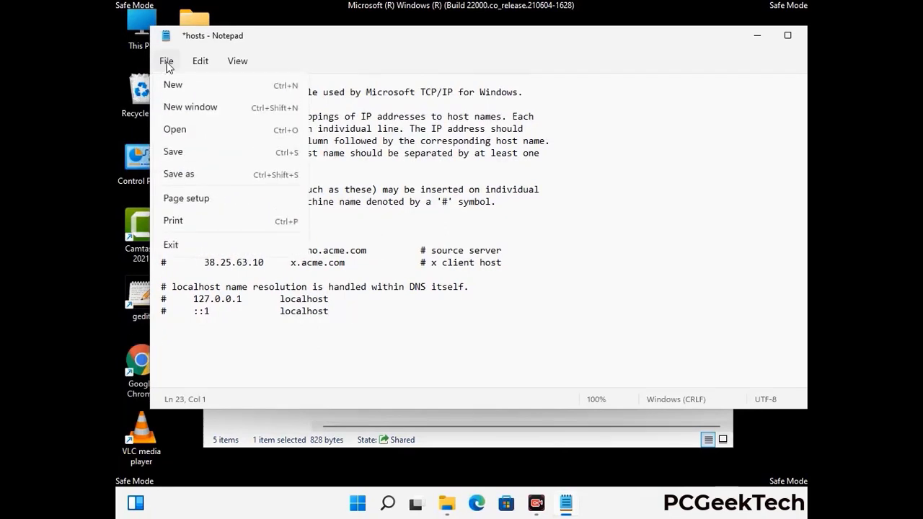
left_click(173, 154)
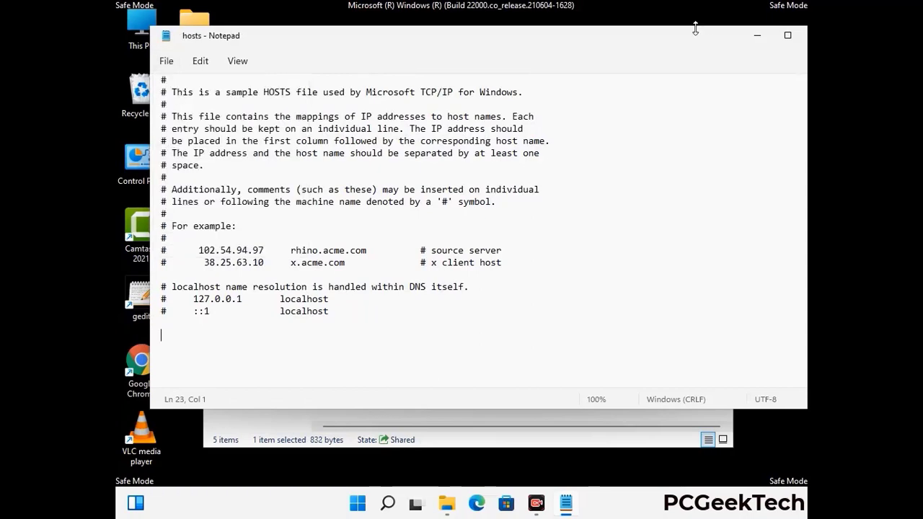
Step: Close the hosts file in Notepad and the etc folder window
left_click_drag(697, 44, 593, 44)
left_click(712, 37)
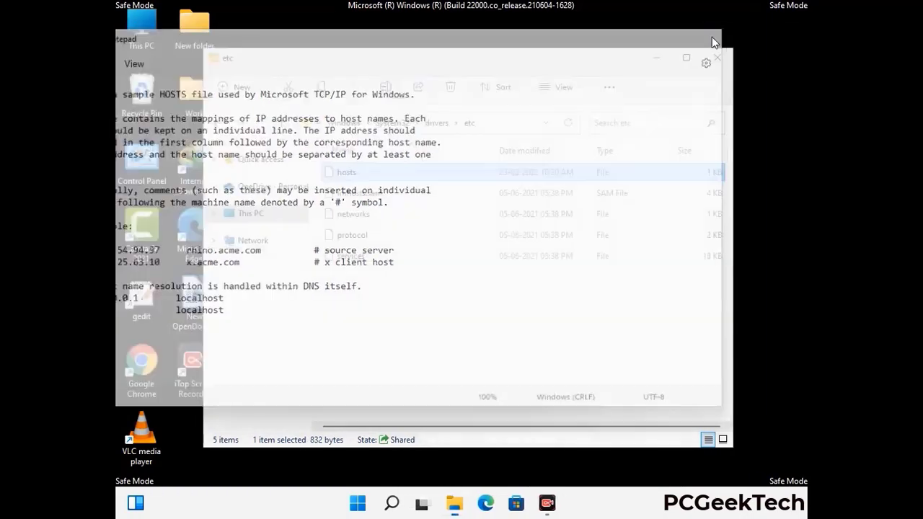
left_click(718, 54)
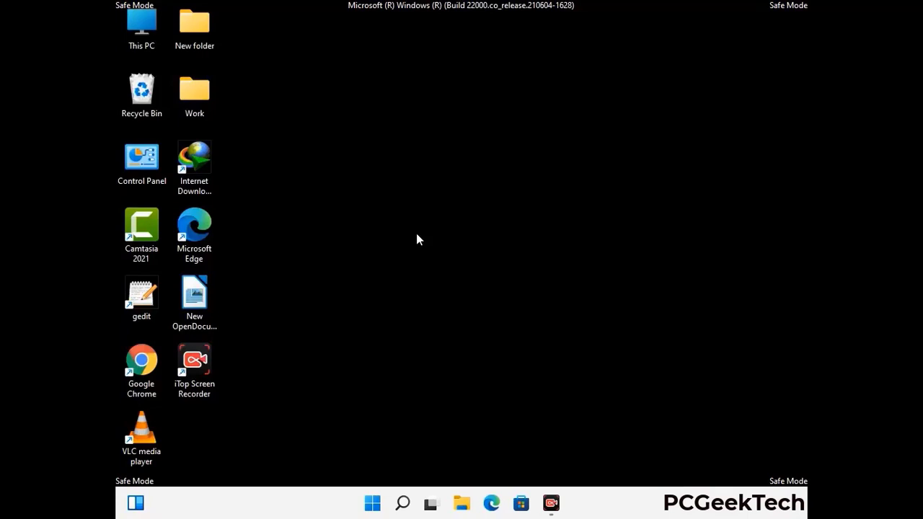
Step: Run %appdata% to open the AppData\Roaming folder in File Explorer
key("super+r")
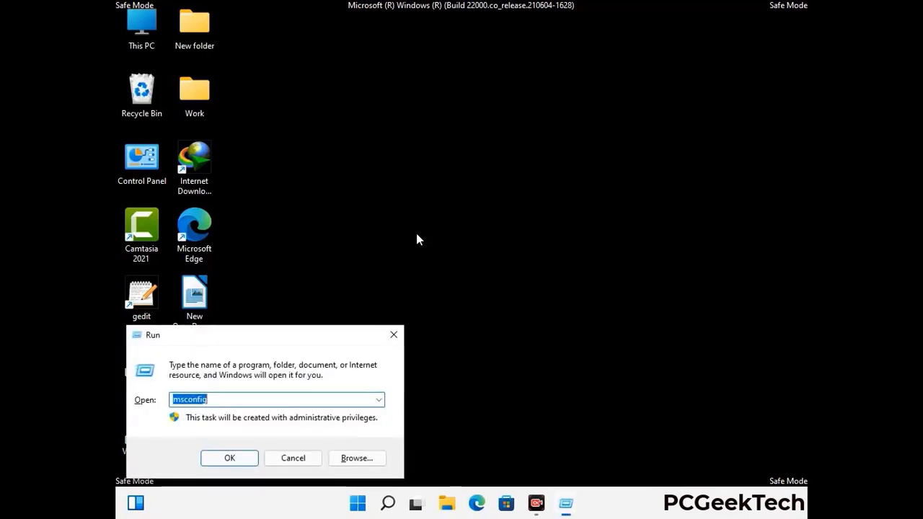
left_click_drag(264, 329, 429, 142)
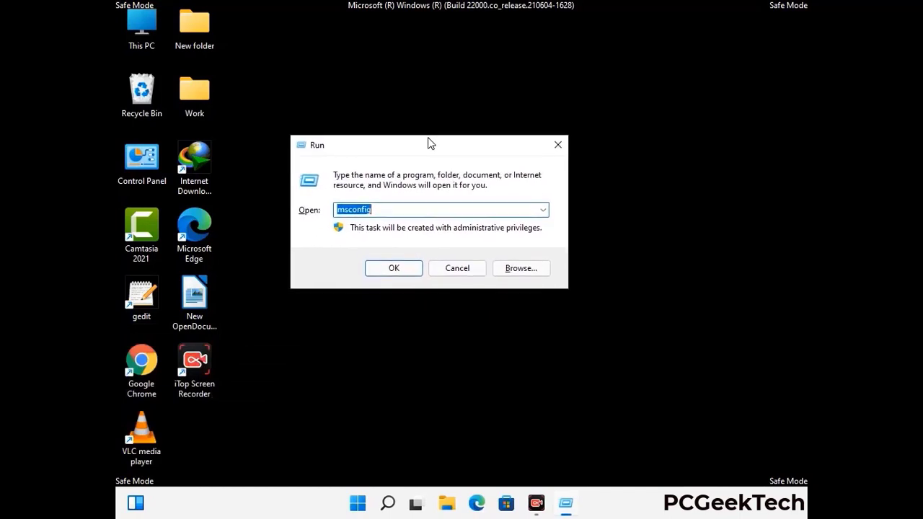
type("%")
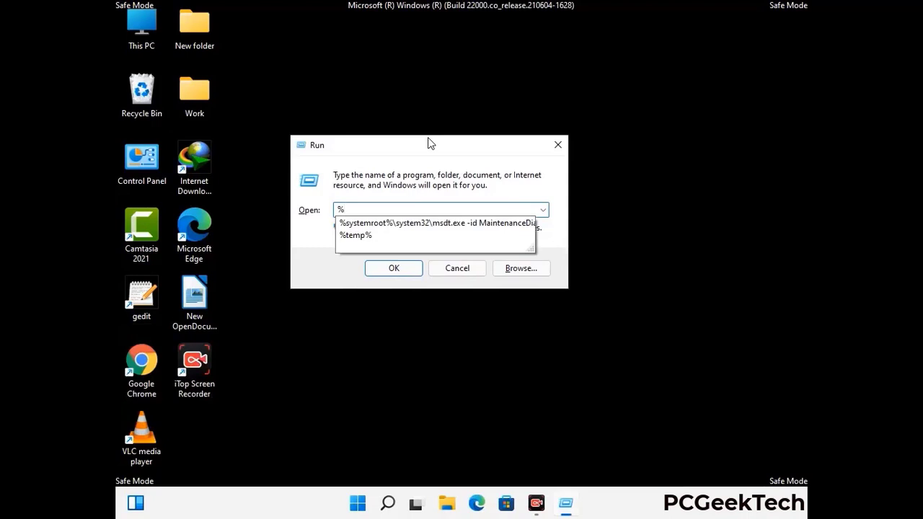
type("appdata%")
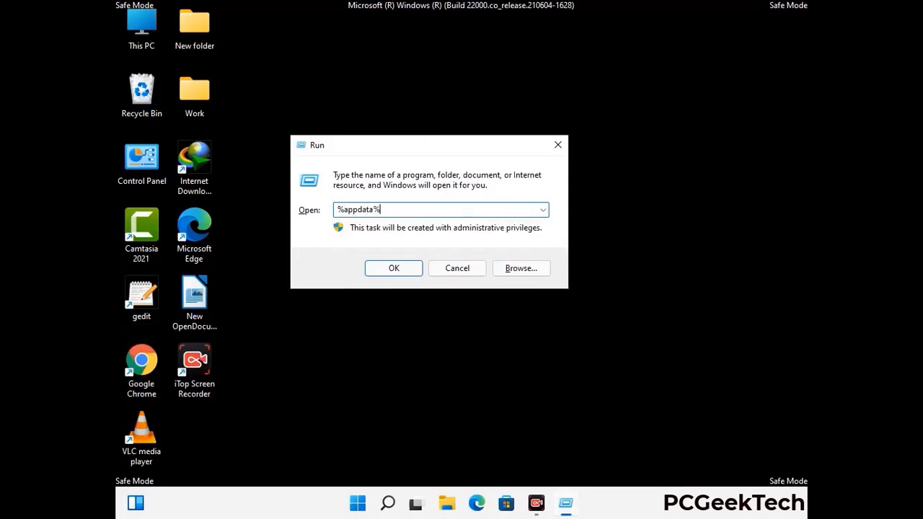
key("Return")
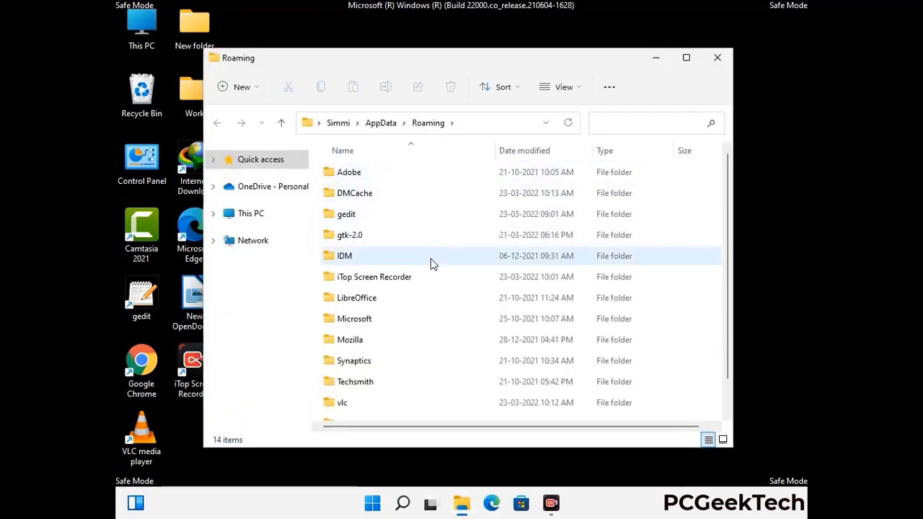
Step: Delete the Zoom folder from AppData\Roaming, leaving 13 items, and close the window
scroll(433, 260, "down", 2)
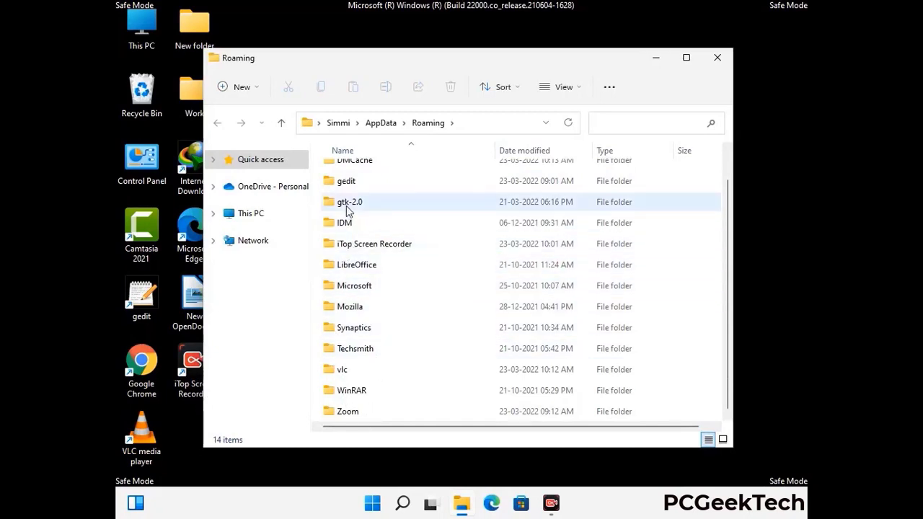
scroll(347, 217, "up", 2)
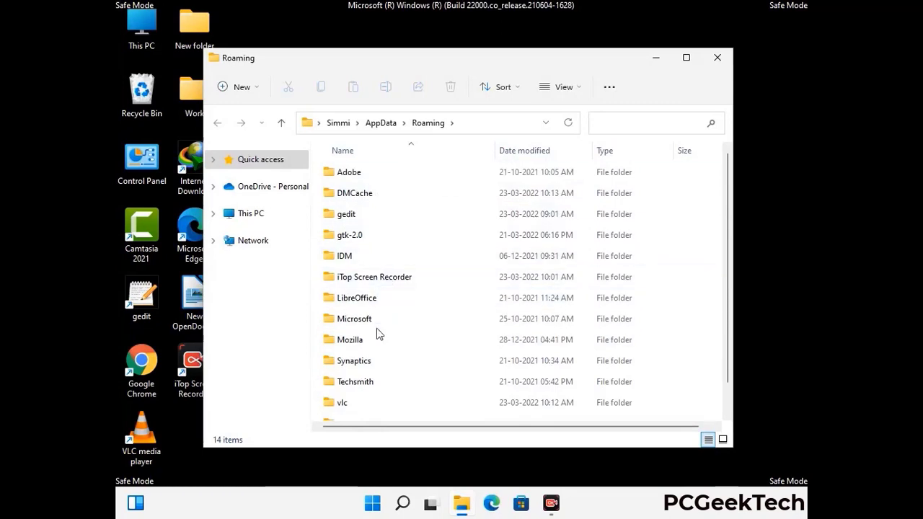
scroll(379, 337, "down", 2)
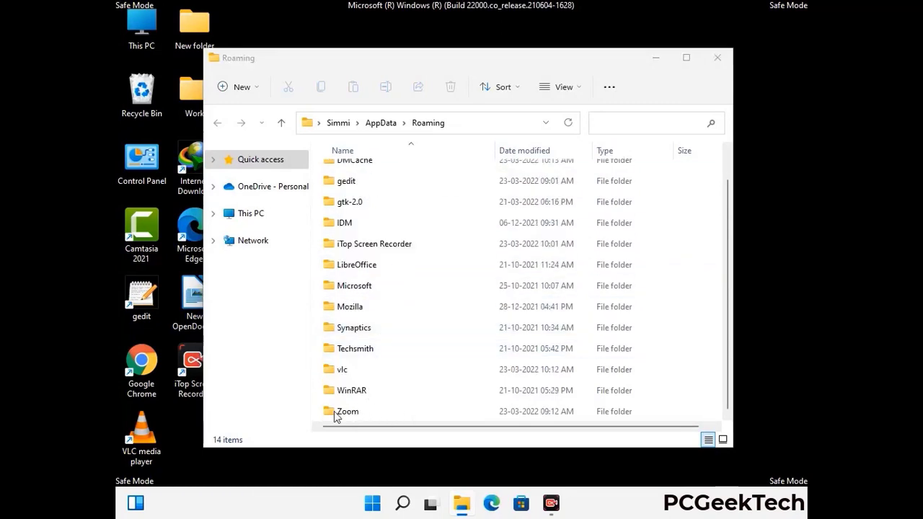
left_click(516, 410)
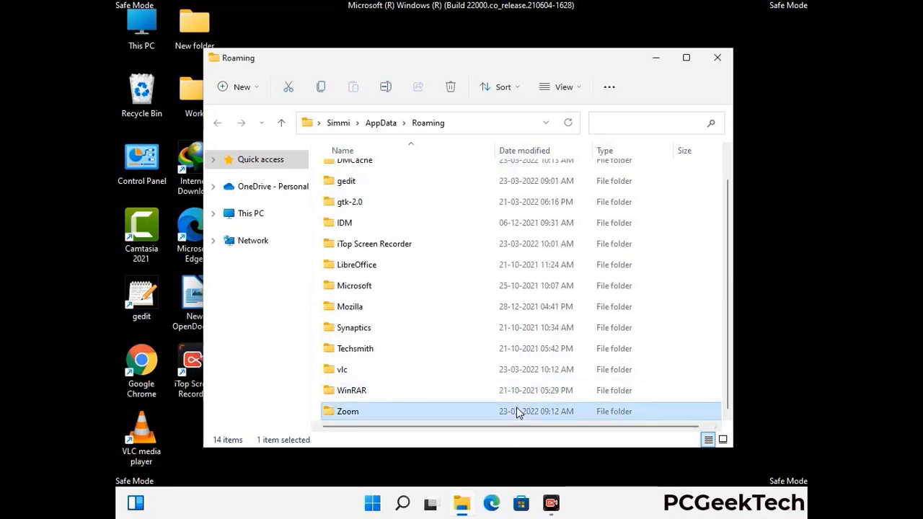
left_click(452, 88)
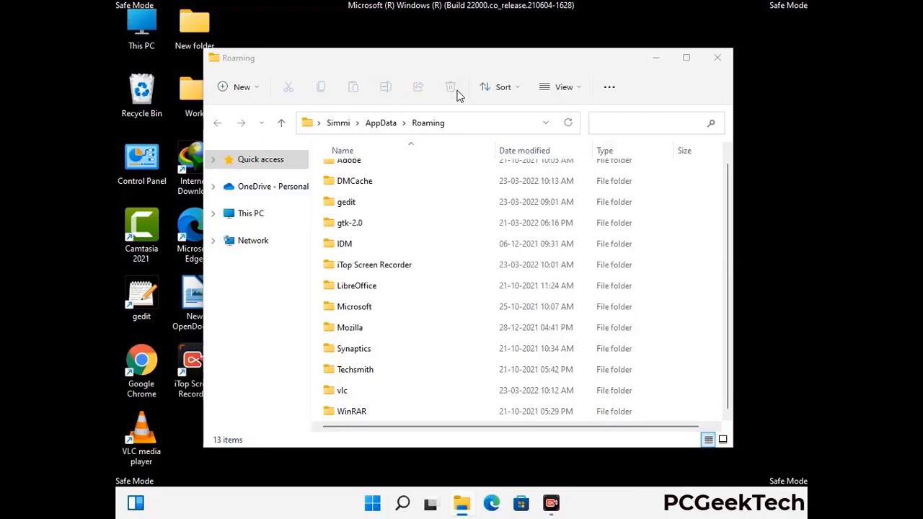
left_click(716, 60)
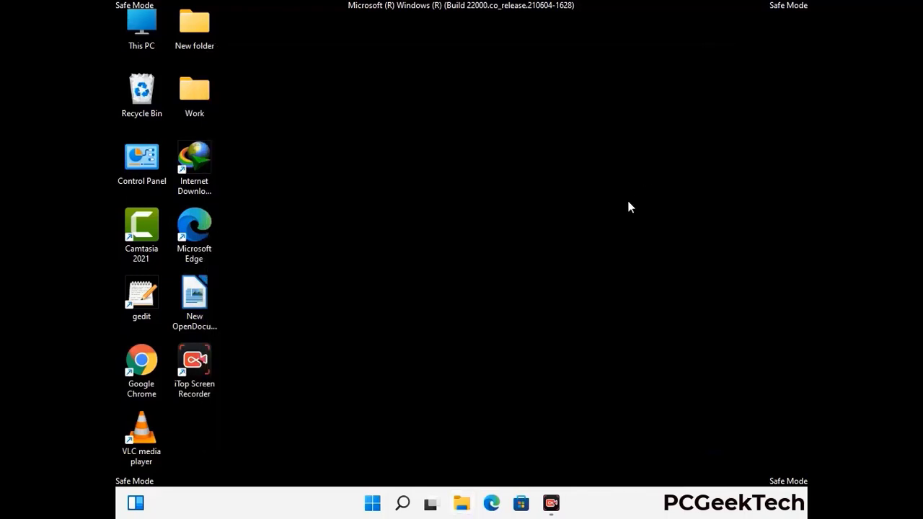
Step: Run %LocalAppData% to open the AppData\Local folder
key("super+r")
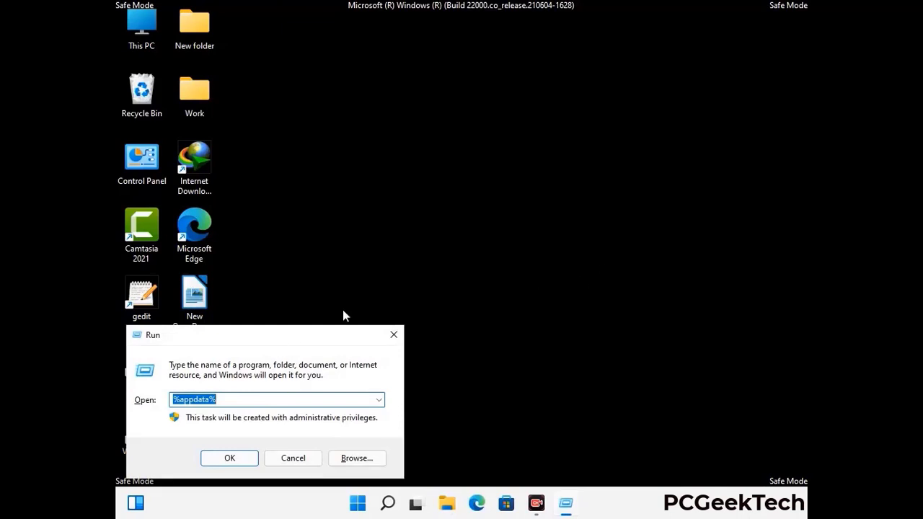
left_click_drag(288, 342, 483, 183)
type("%Local")
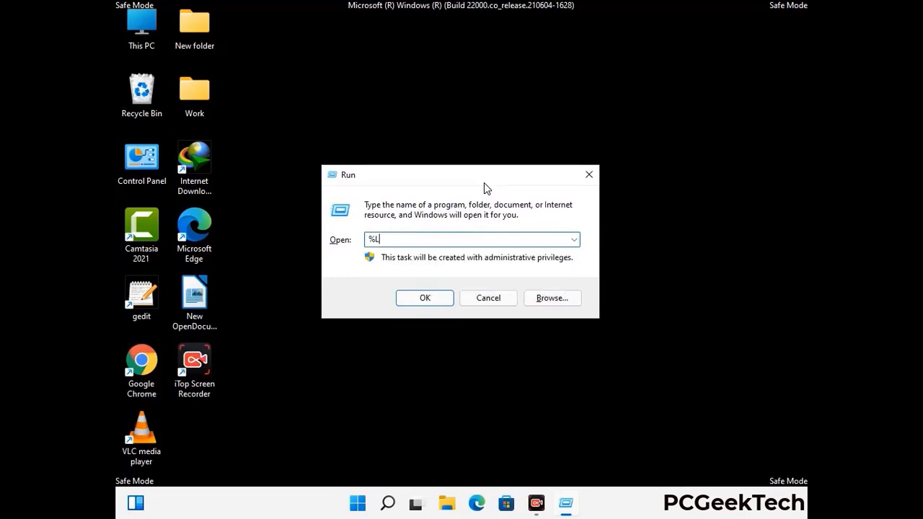
type("AppData%")
key("Return")
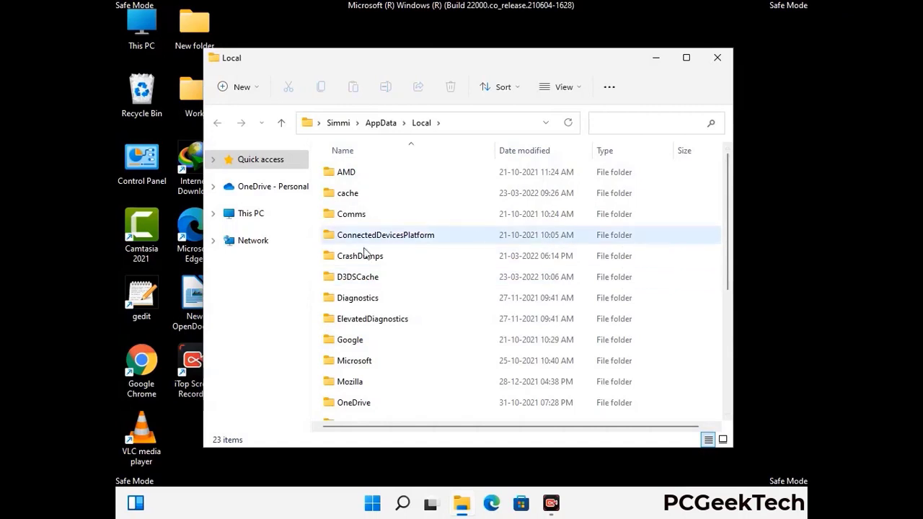
Step: Delete the Mozilla folder from AppData\Local and close the window
scroll(385, 324, "down", 1)
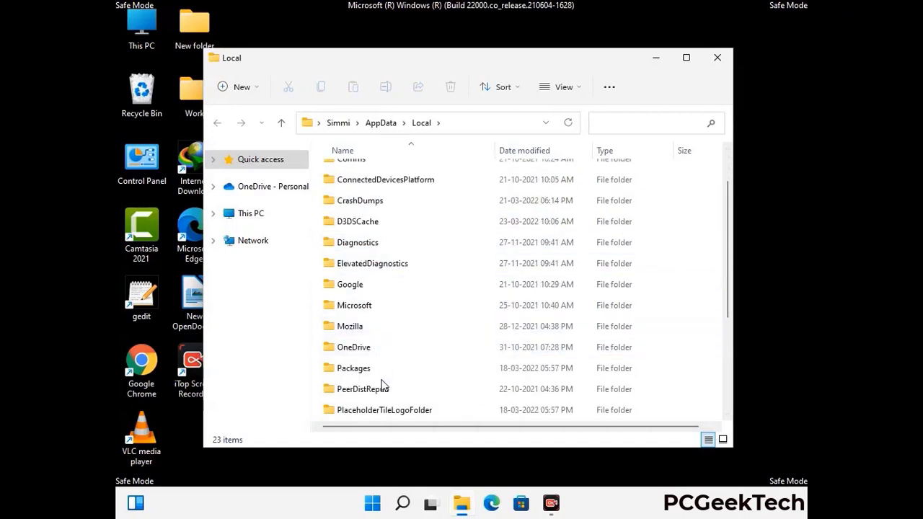
left_click(361, 329)
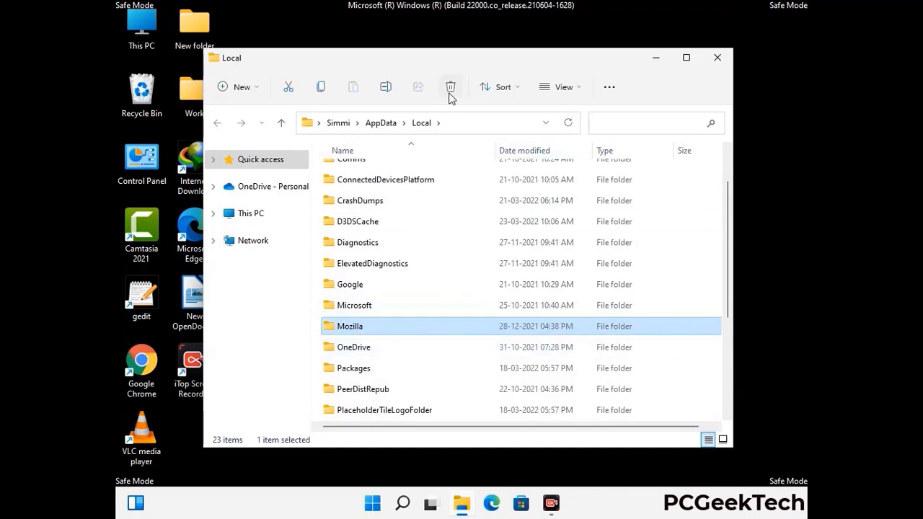
left_click(450, 88)
left_click(450, 88)
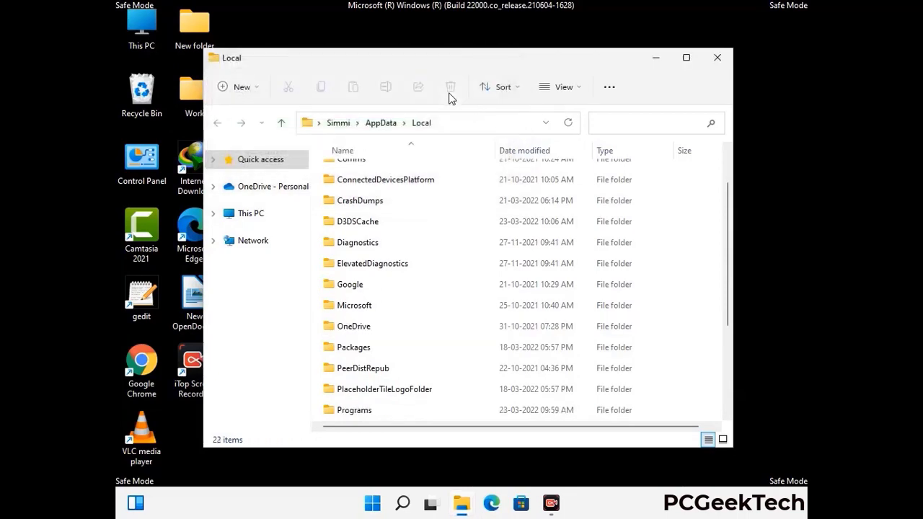
left_click(718, 65)
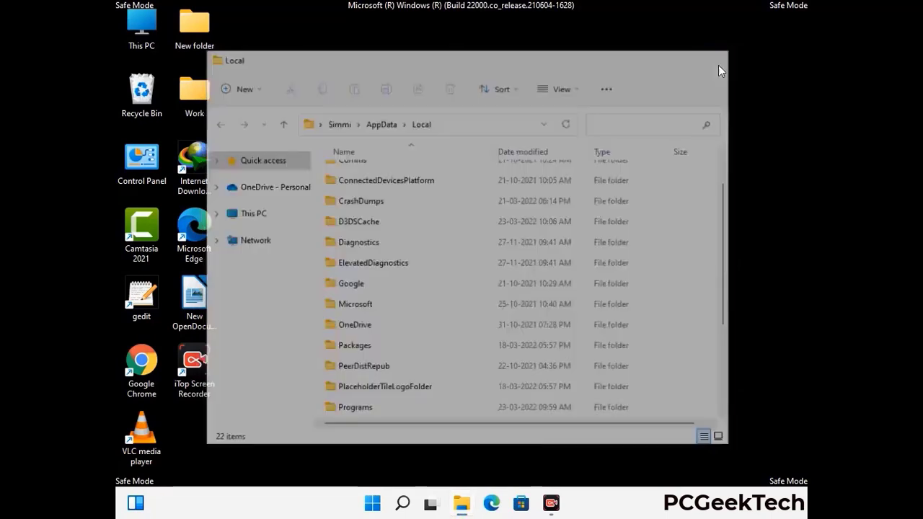
Step: Run %ProgramData% to open the C:\ProgramData folder
key("super+r")
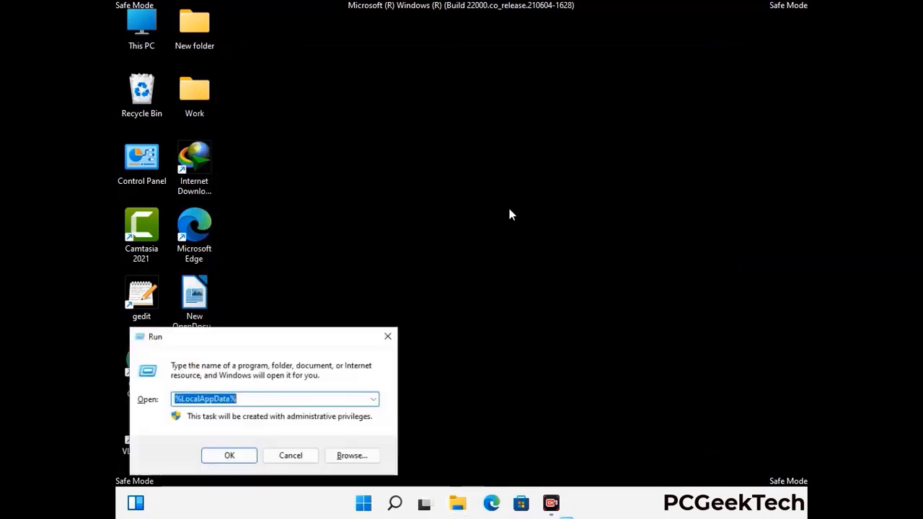
left_click_drag(235, 341, 421, 189)
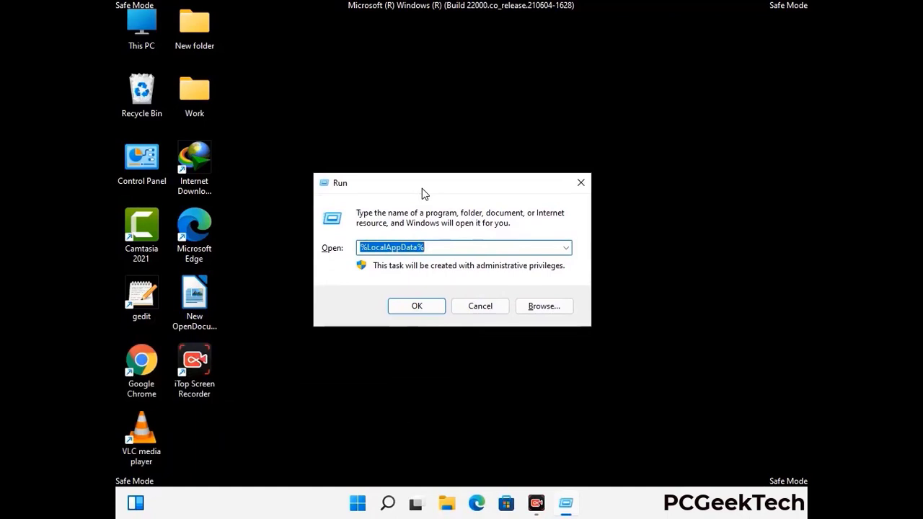
type("%")
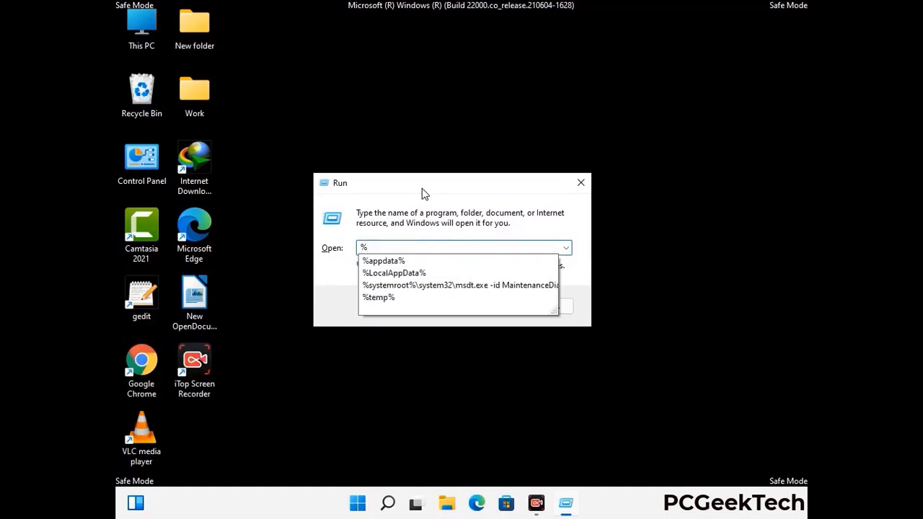
type("ProgramData%")
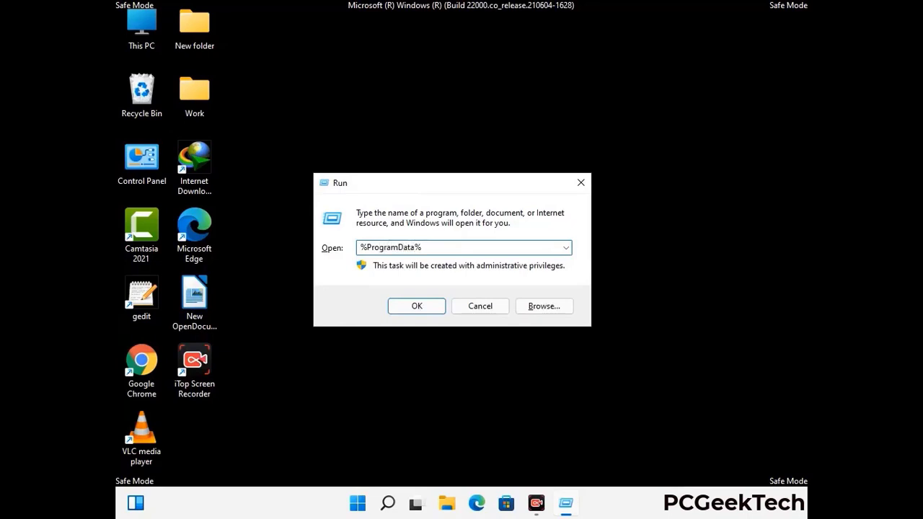
key("Return")
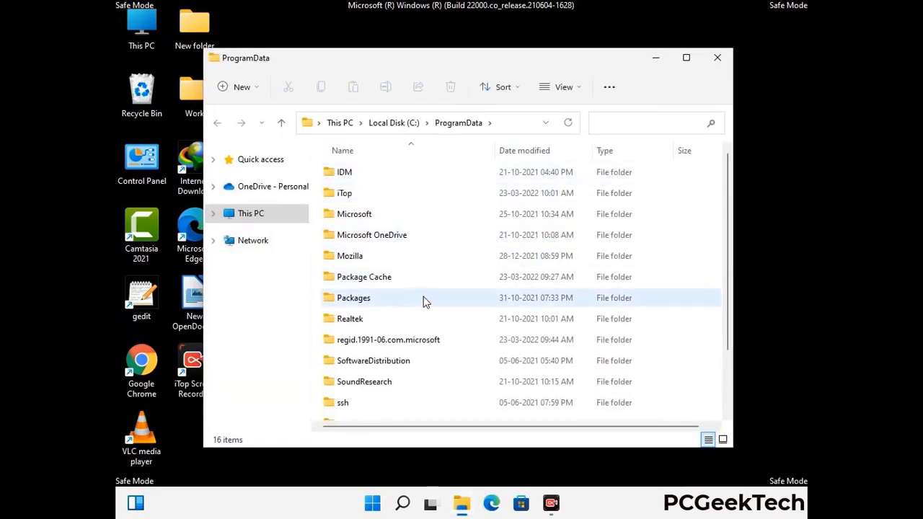
Step: Delete the Mozilla folder from ProgramData, leaving 15 items, and close the window
scroll(423, 305, "down", 1)
scroll(423, 307, "down", 1)
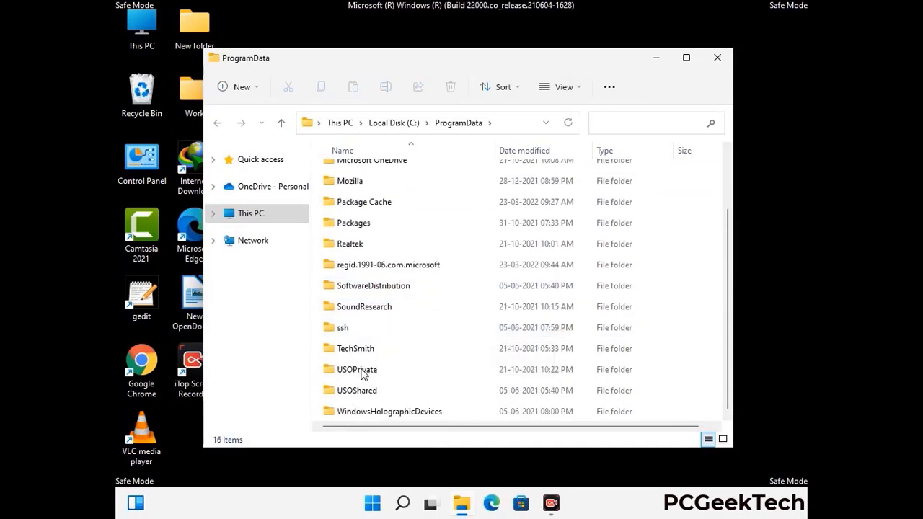
left_click(351, 181)
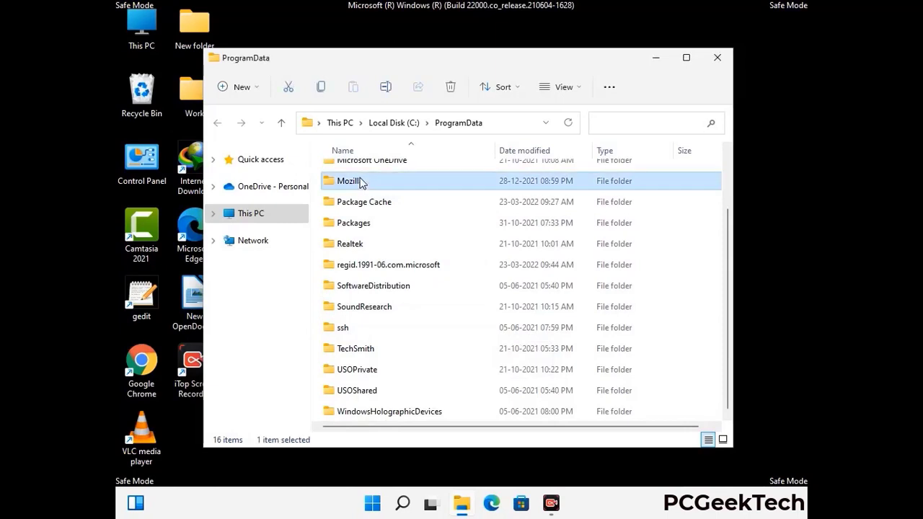
left_click(451, 88)
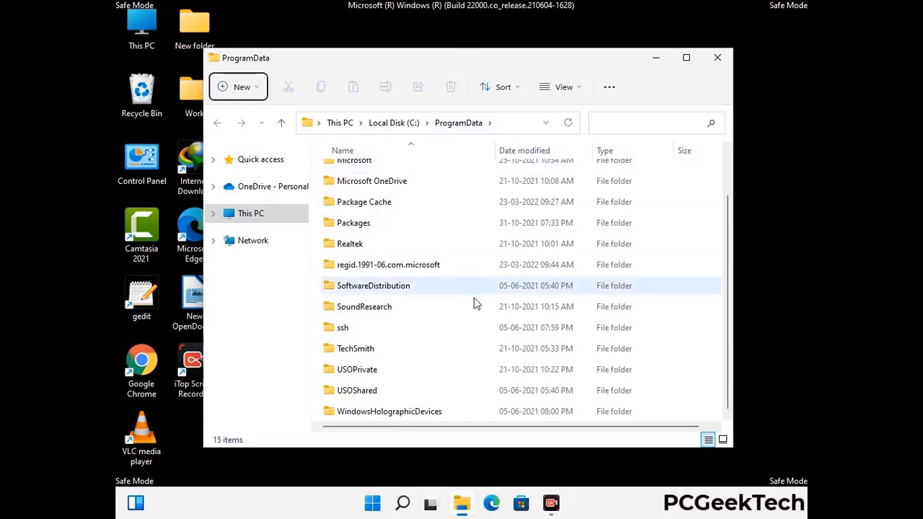
scroll(474, 305, "up", 2)
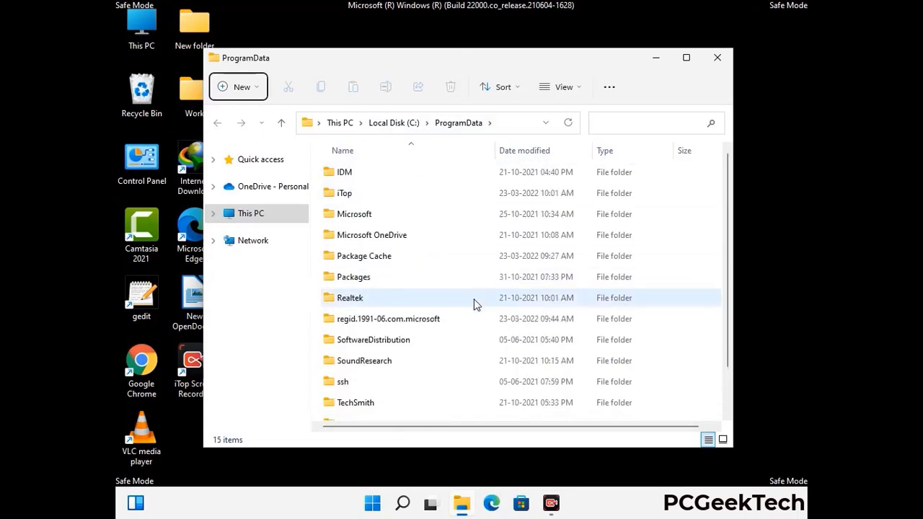
left_click(724, 60)
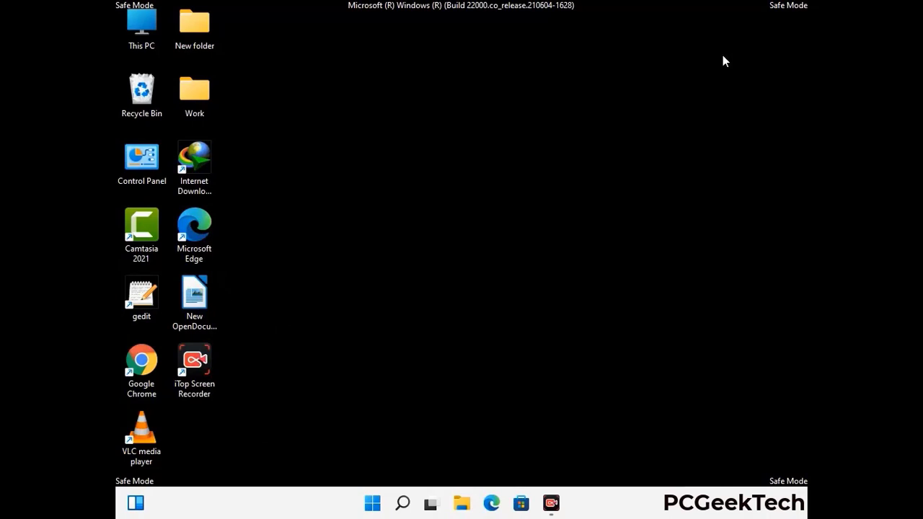
key("super+r")
left_click_drag(301, 334, 481, 186)
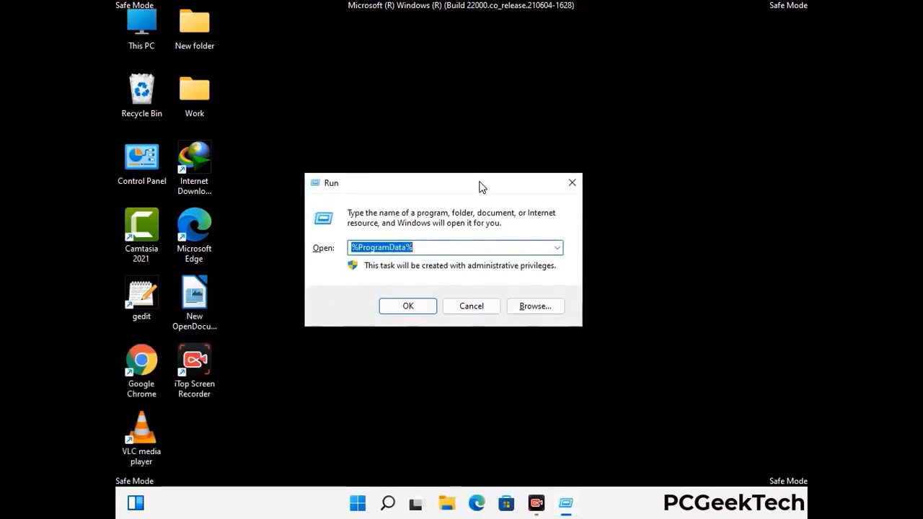
type("%Wi")
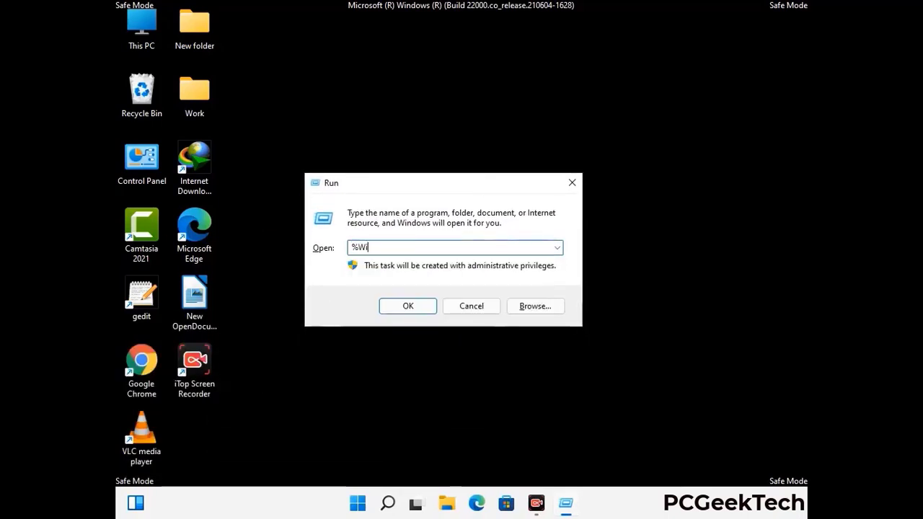
type("nDir%")
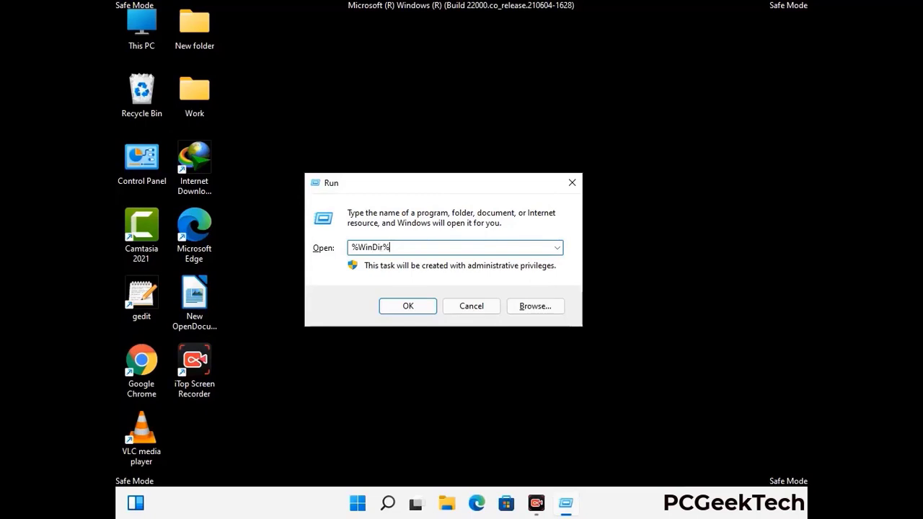
key("Return")
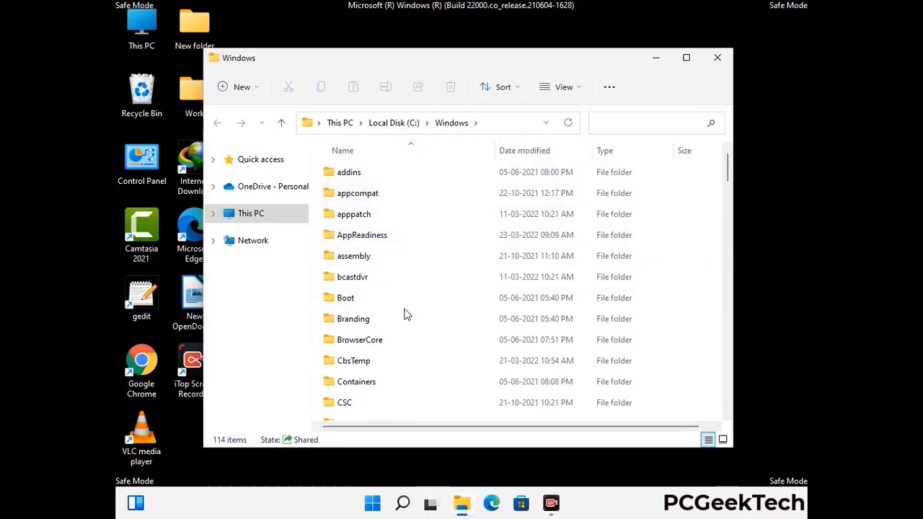
scroll(406, 320, "down", 1)
scroll(406, 320, "down", 2)
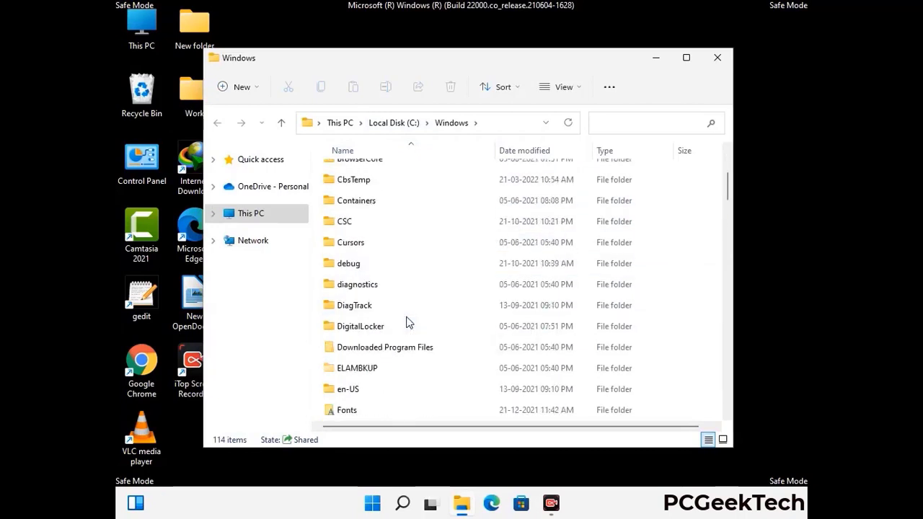
scroll(407, 322, "down", 1)
scroll(406, 325, "down", 5)
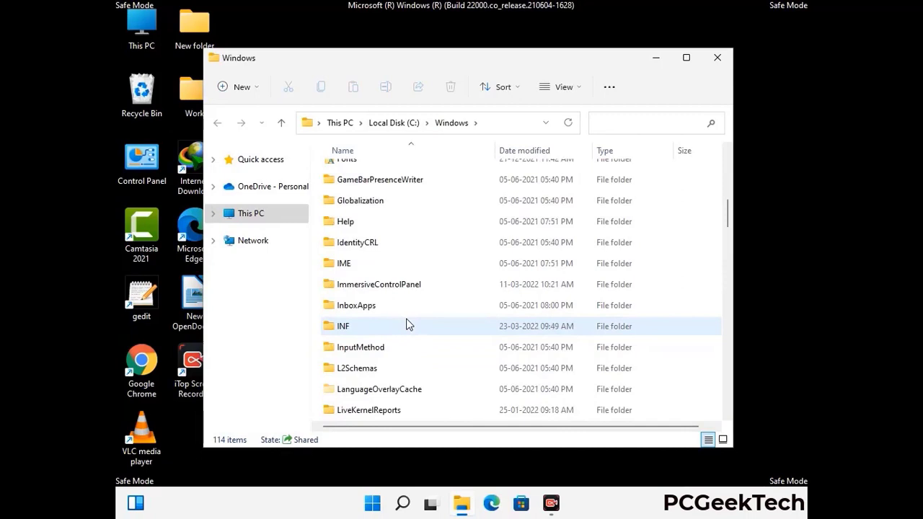
scroll(406, 325, "down", 4)
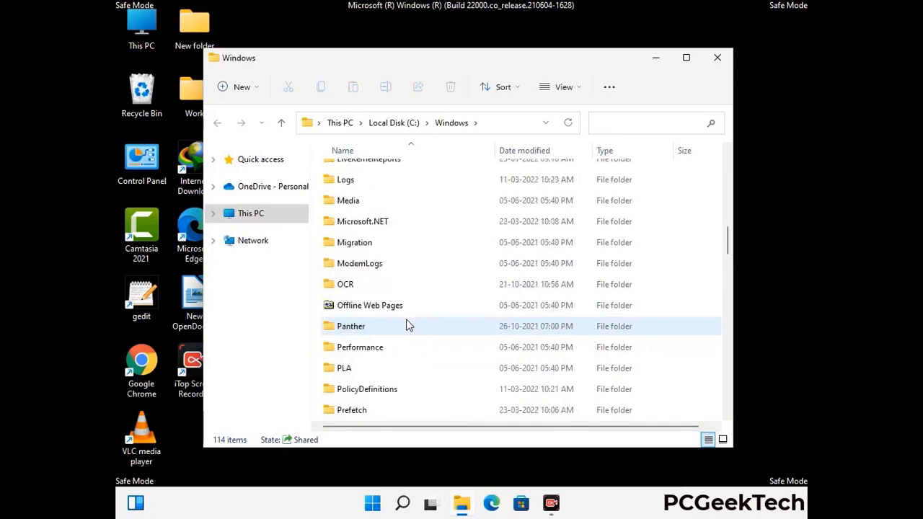
scroll(406, 325, "down", 6)
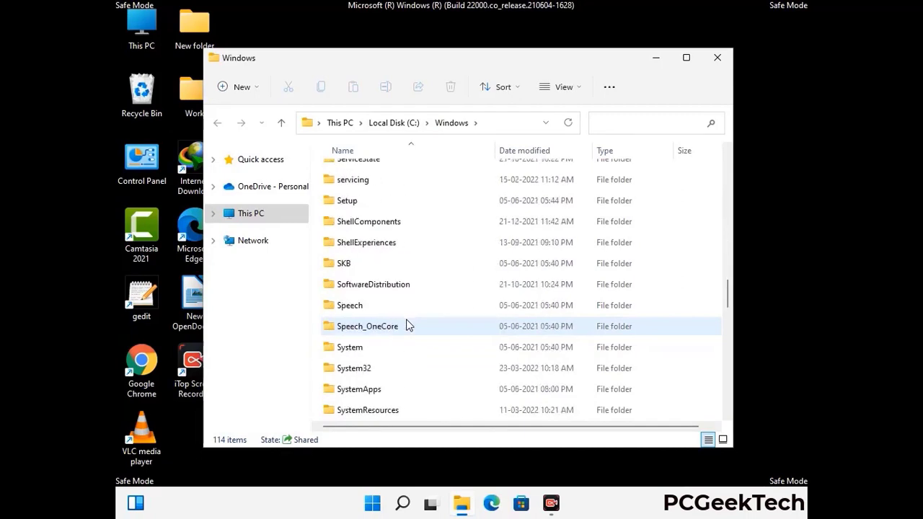
scroll(406, 325, "down", 7)
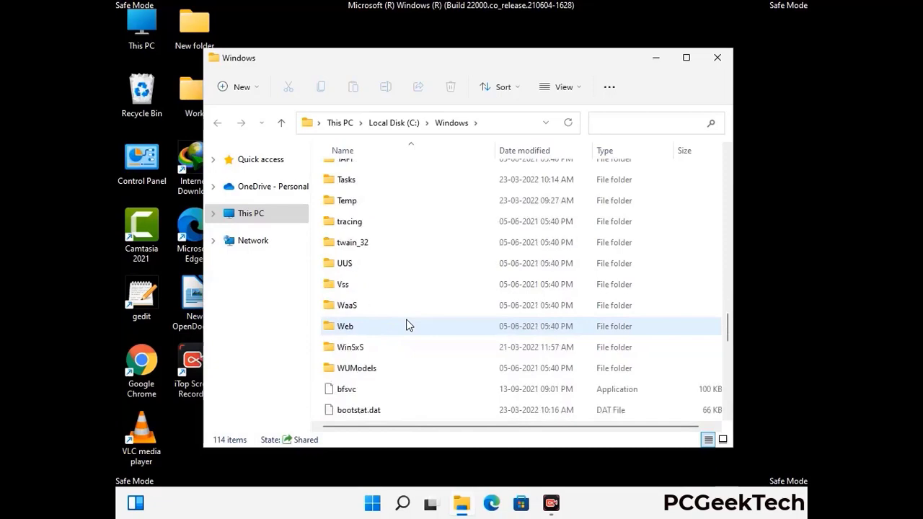
scroll(406, 324, "down", 9)
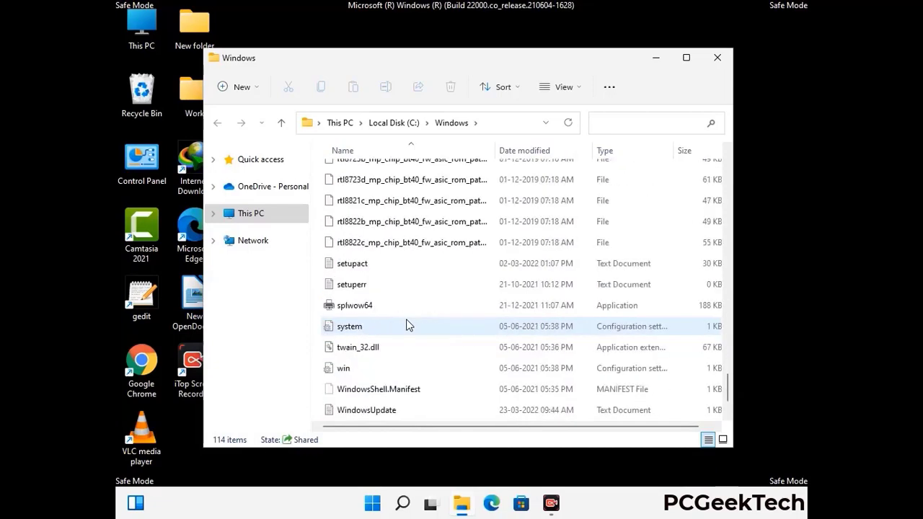
scroll(406, 324, "up", 20)
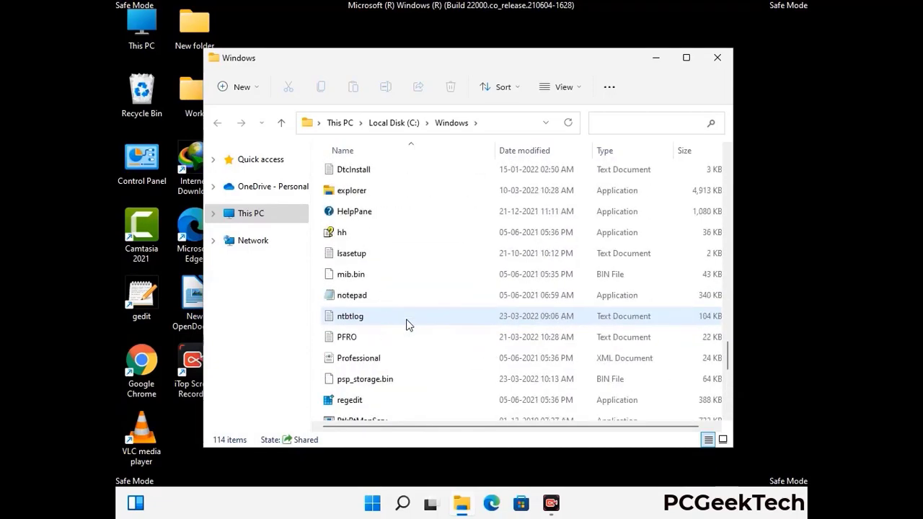
scroll(406, 324, "up", 3)
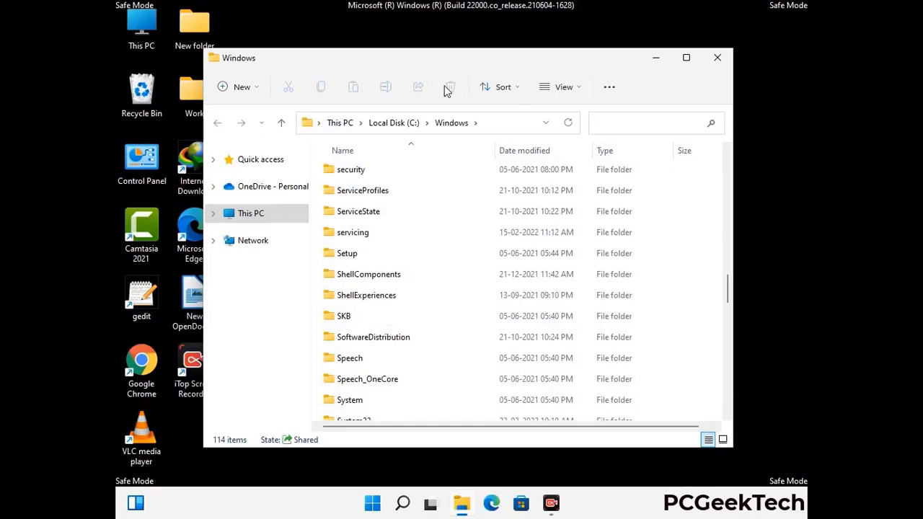
left_click(724, 62)
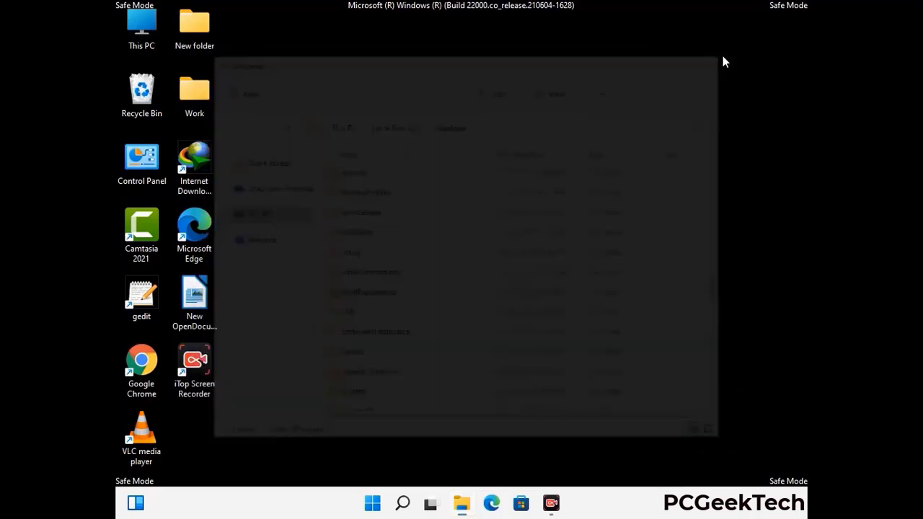
Step: Run %temp% to open the user's AppData\Local\Temp folder
key("super+r")
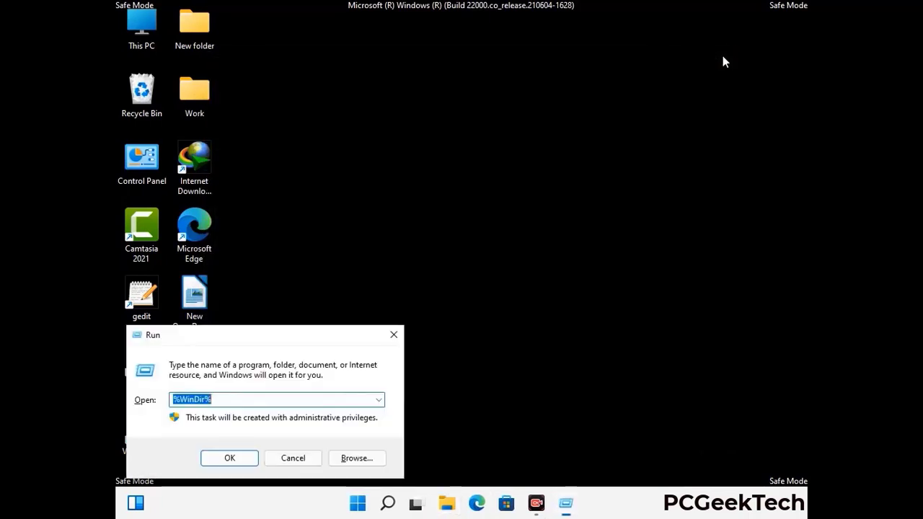
left_click_drag(305, 337, 522, 123)
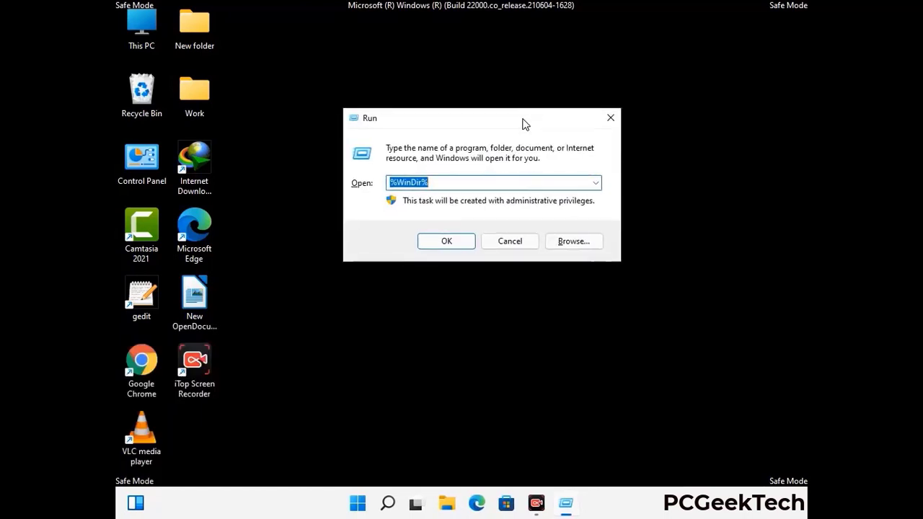
type("%temp%")
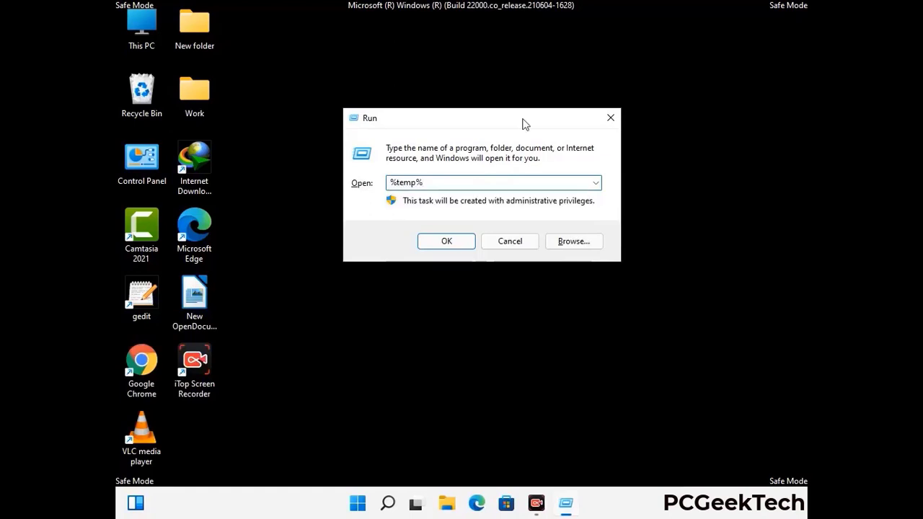
left_click(462, 239)
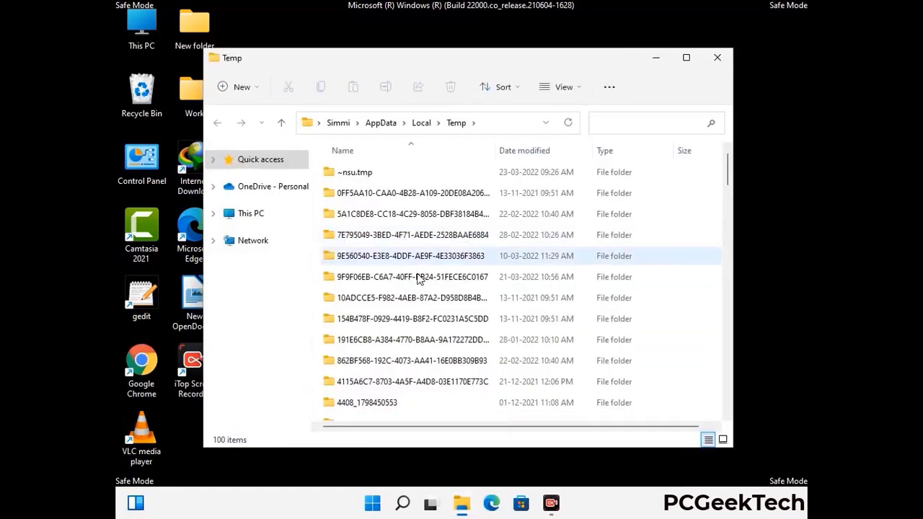
Step: Select all 100 Temp items, delete them, and close the folder window
left_click(418, 278)
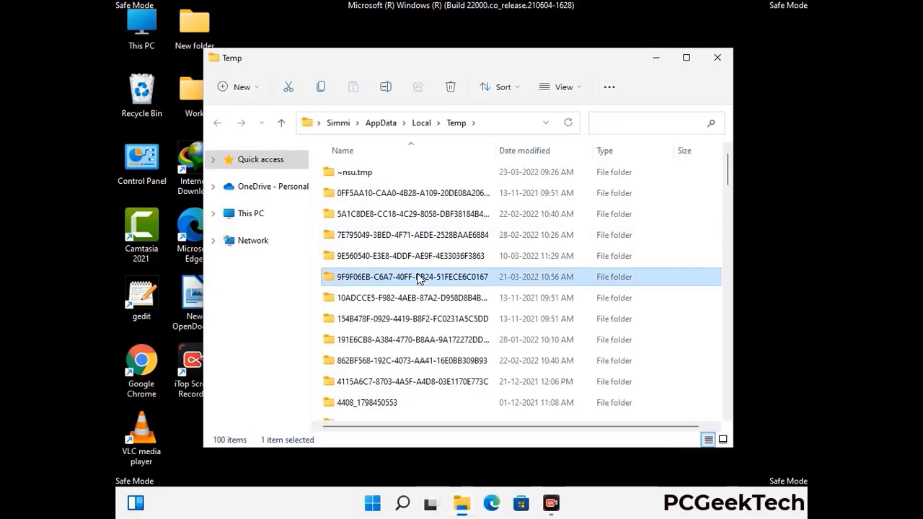
key("ctrl+a")
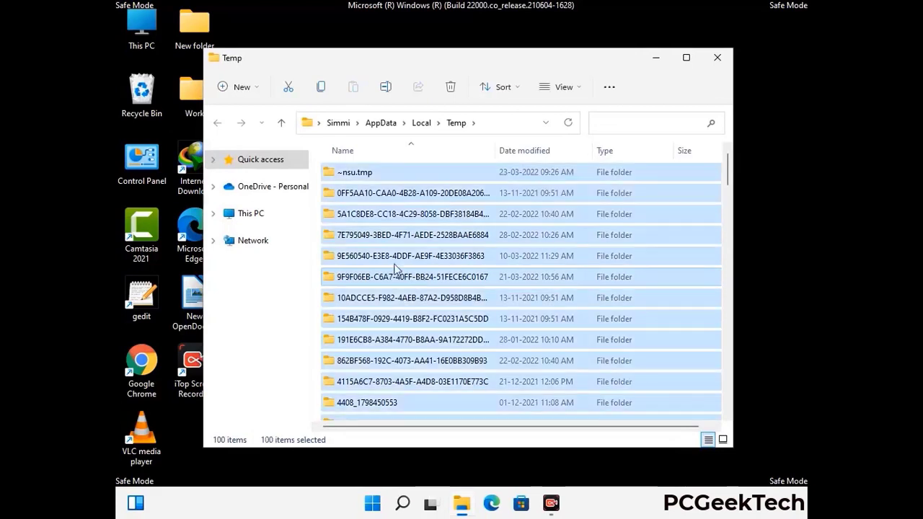
left_click(452, 87)
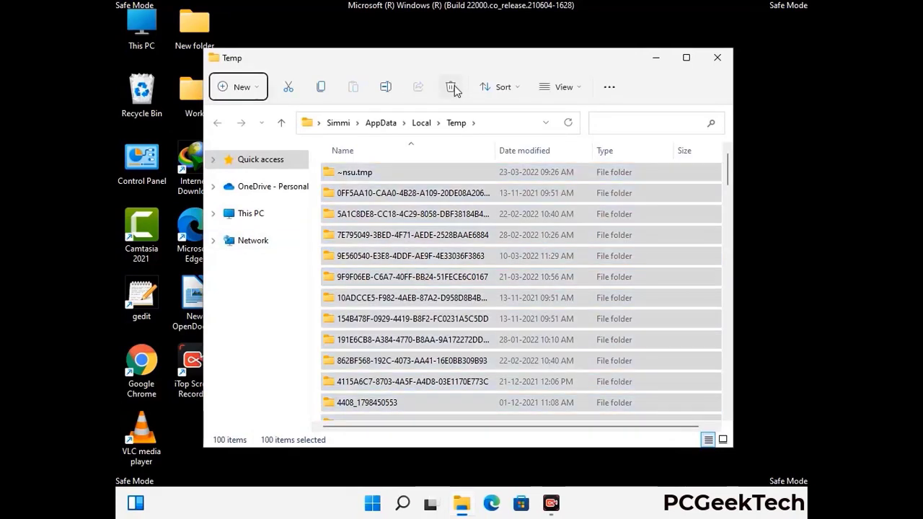
left_click(717, 57)
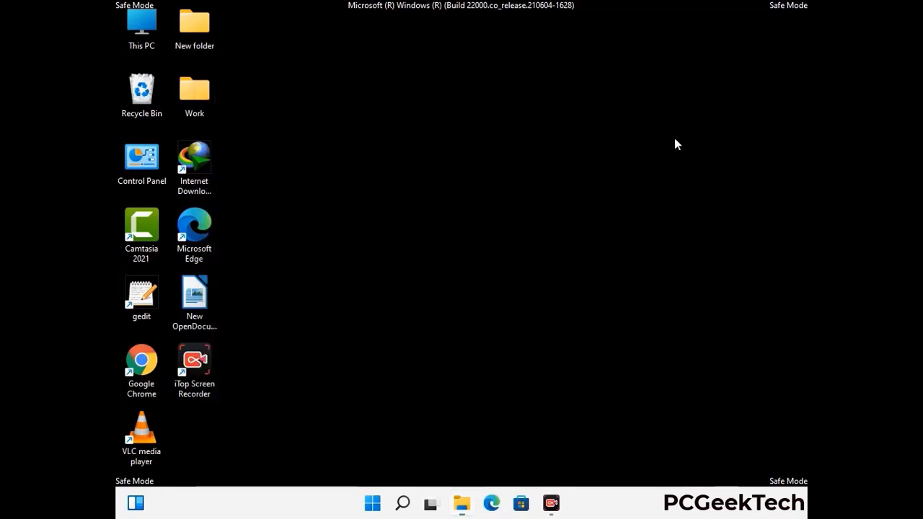
Step: Open C:\Windows\Temp via Run 'temp', delete all six items, and close the window
key("super+r")
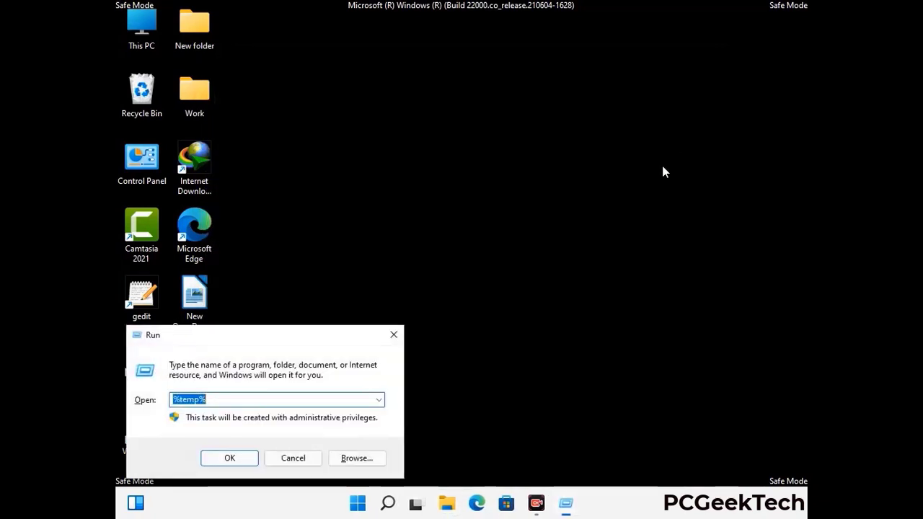
left_click_drag(313, 333, 526, 135)
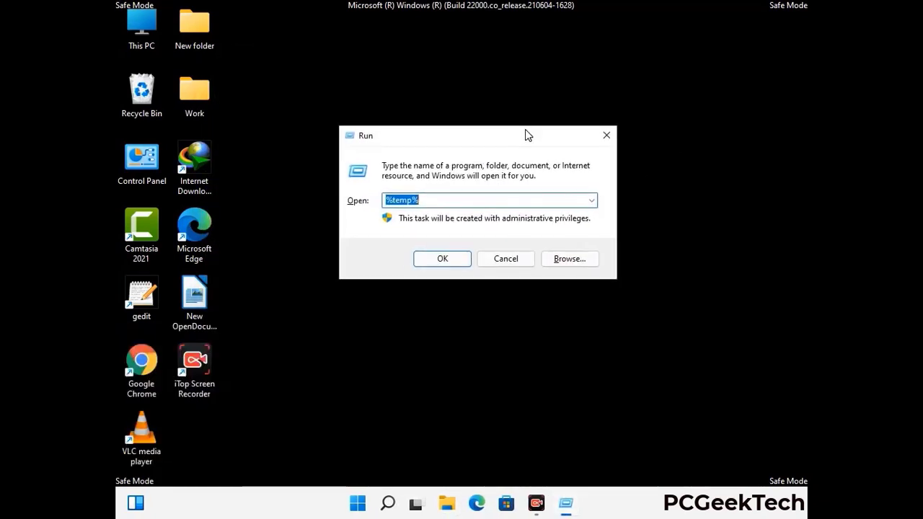
type("temp")
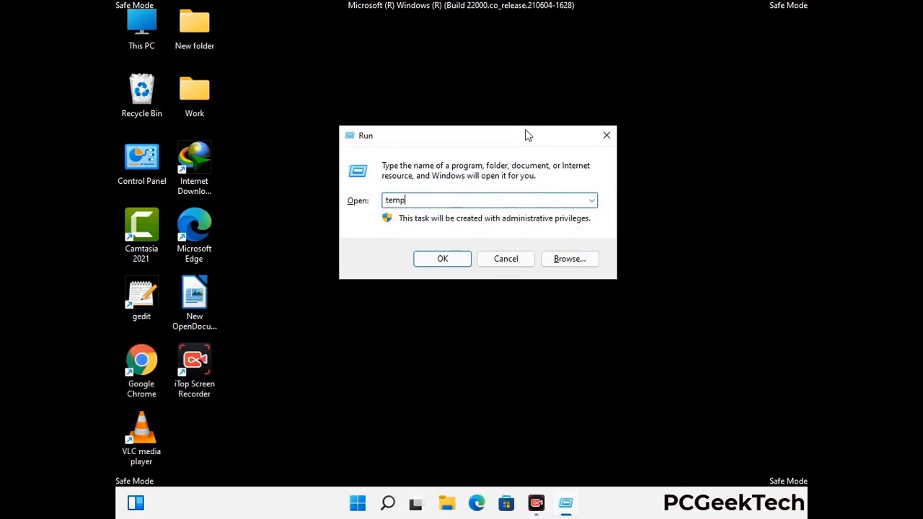
key("Return")
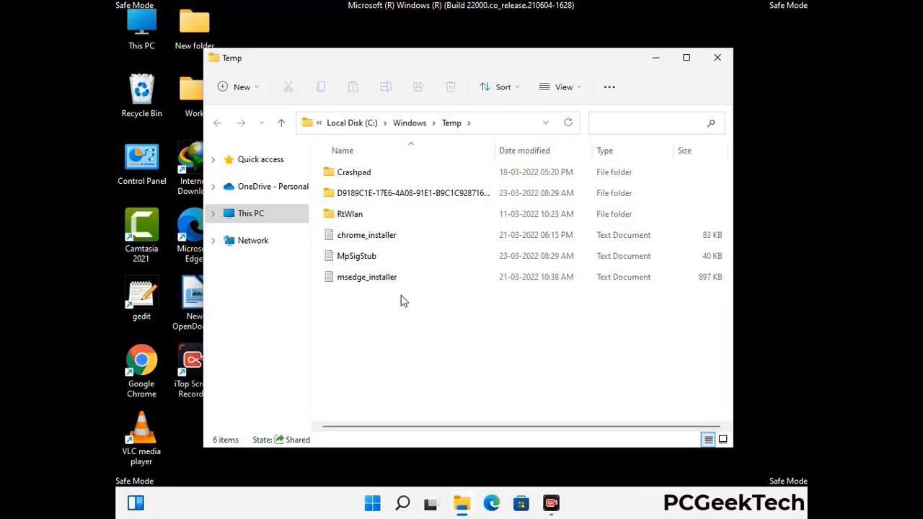
key("ctrl+a")
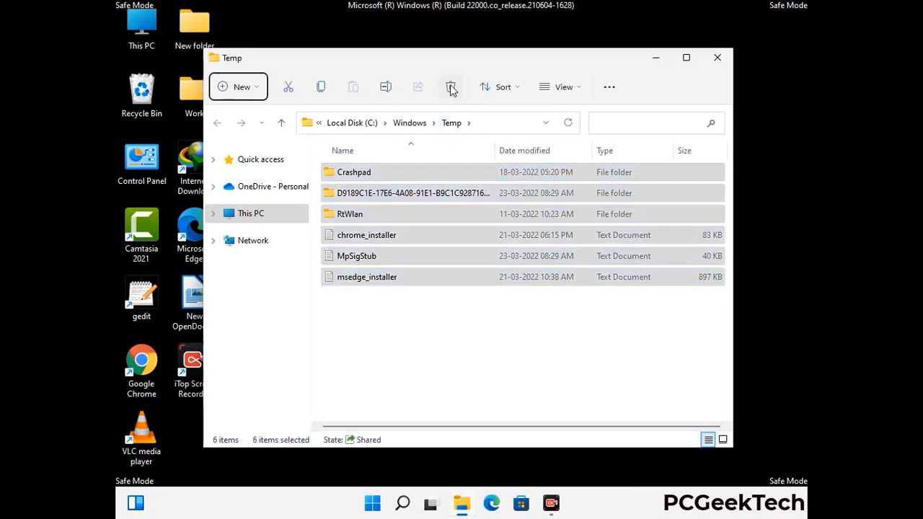
left_click(451, 87)
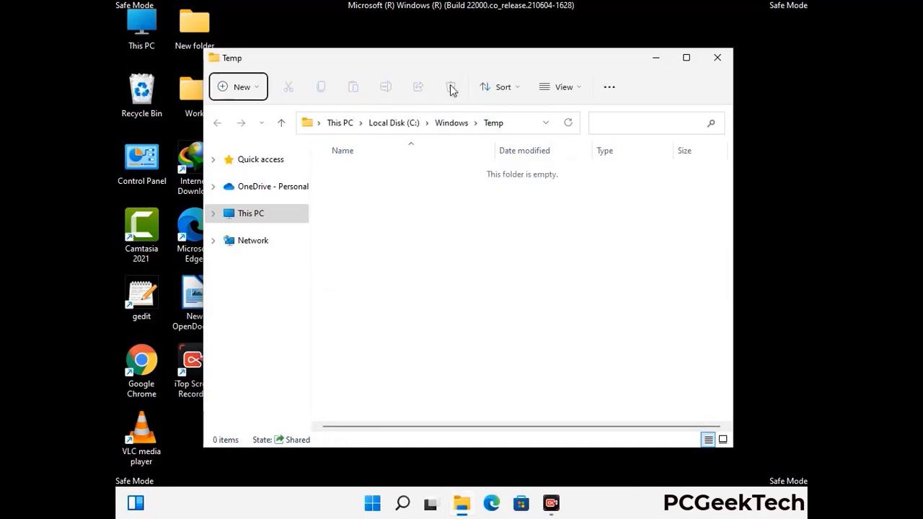
left_click(718, 57)
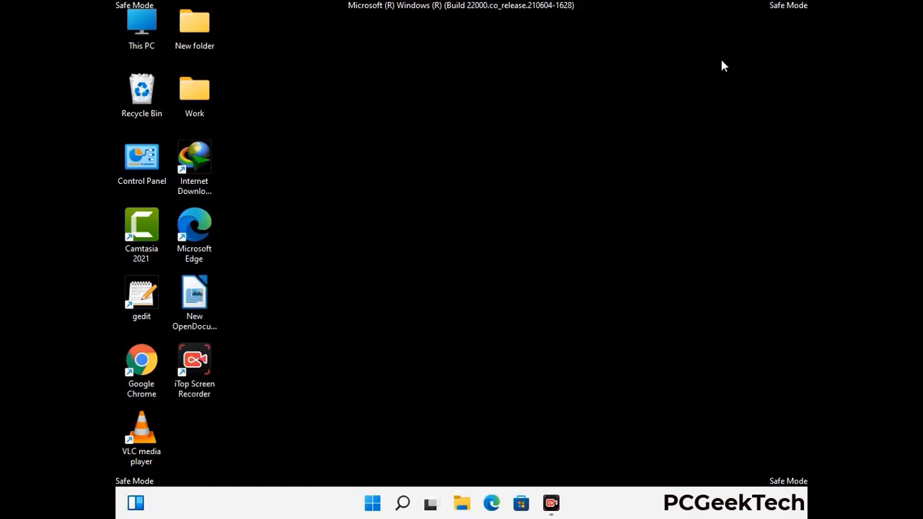
Step: Launch Registry Editor by running regedit from the Run dialog
key("super+r")
left_click_drag(280, 334, 481, 115)
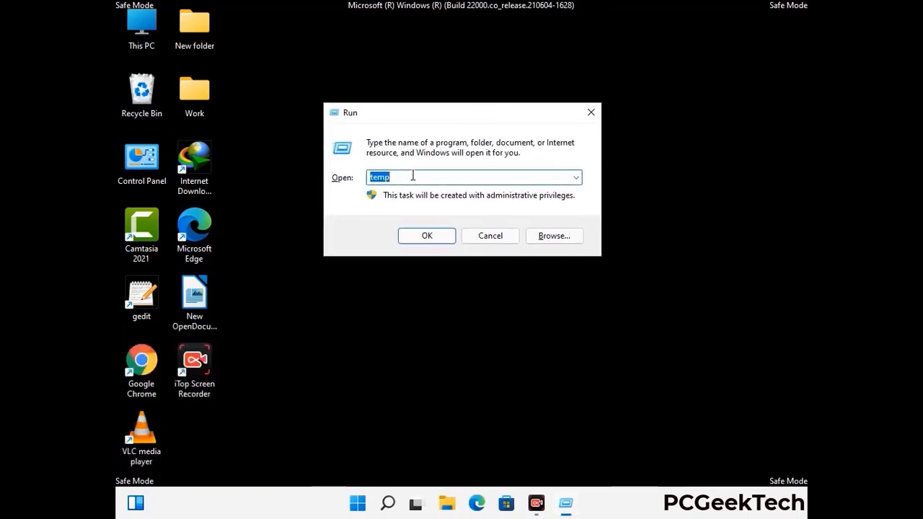
type("regedit")
key("Return")
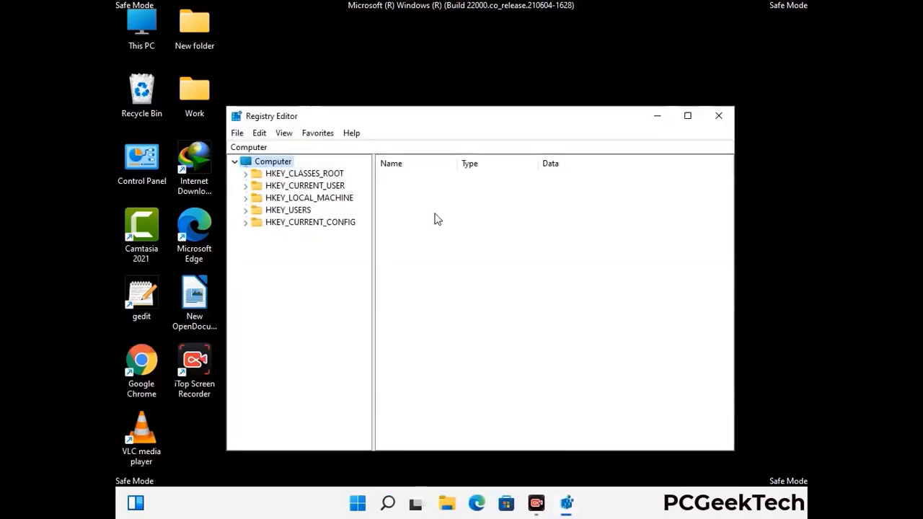
Step: Expand HKEY_CURRENT_USER > Software > Microsoft in the registry tree
left_click(309, 197)
left_click(245, 185)
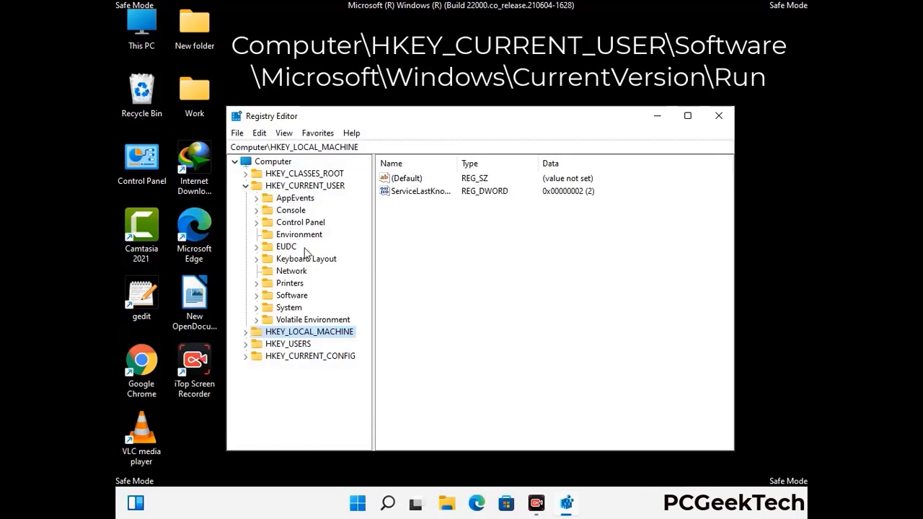
left_click(288, 299)
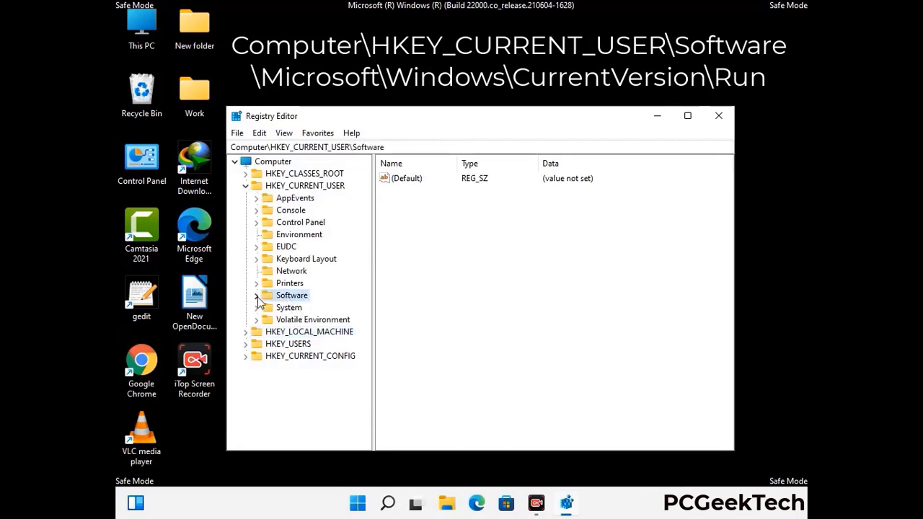
left_click(256, 296)
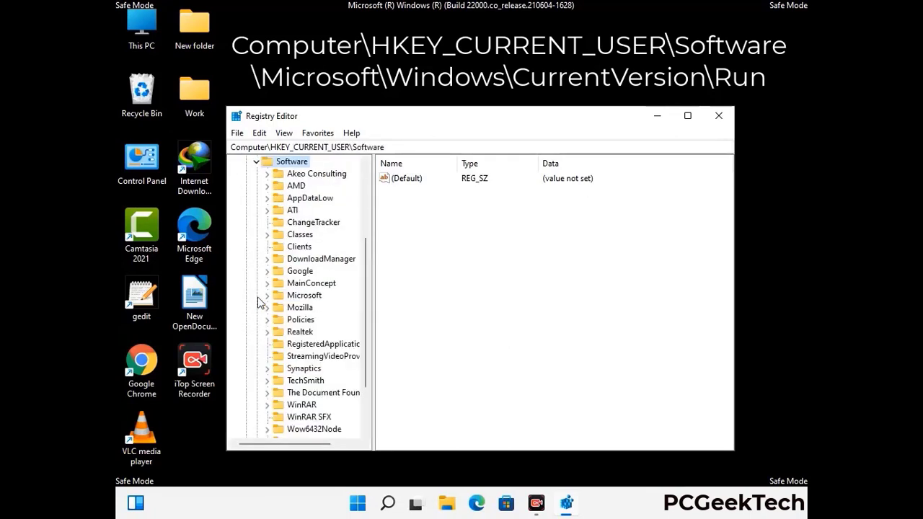
double_click(301, 299)
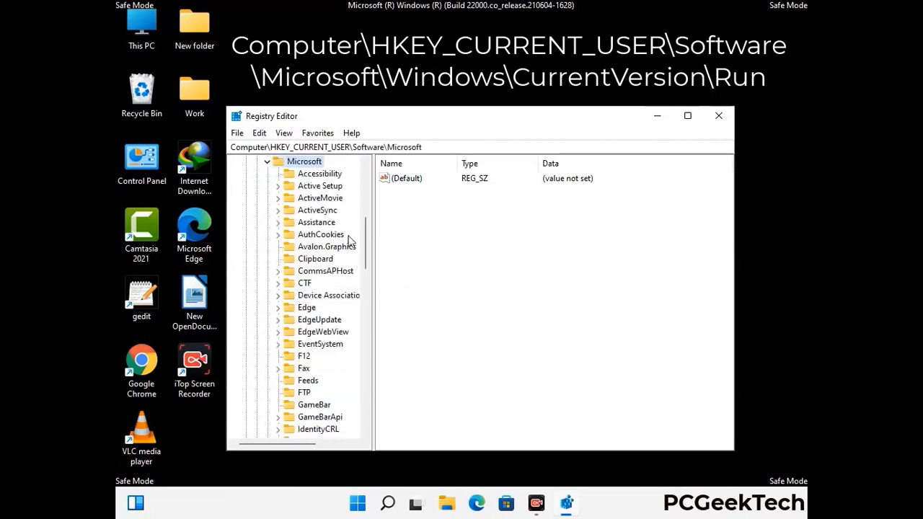
scroll(333, 315, "down", 2)
scroll(333, 315, "down", 2)
scroll(333, 315, "down", 1)
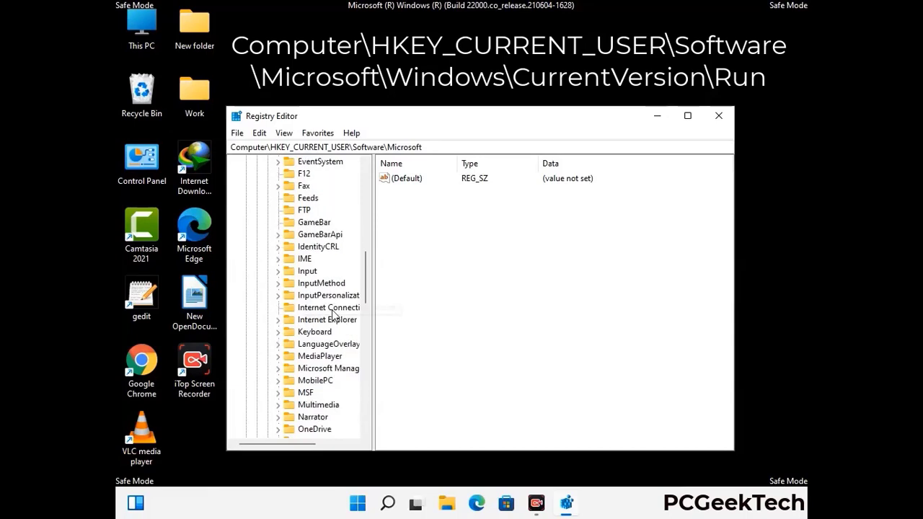
scroll(333, 315, "down", 2)
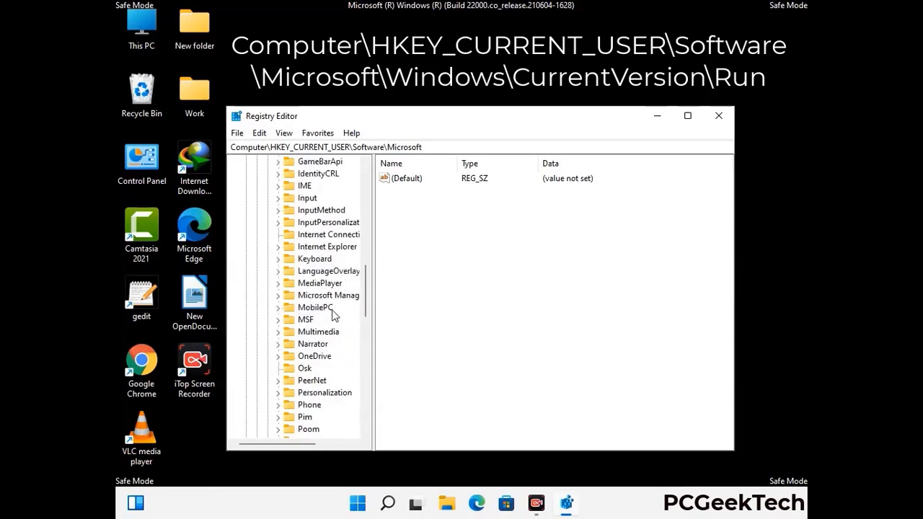
scroll(334, 315, "down", 7)
scroll(334, 315, "down", 3)
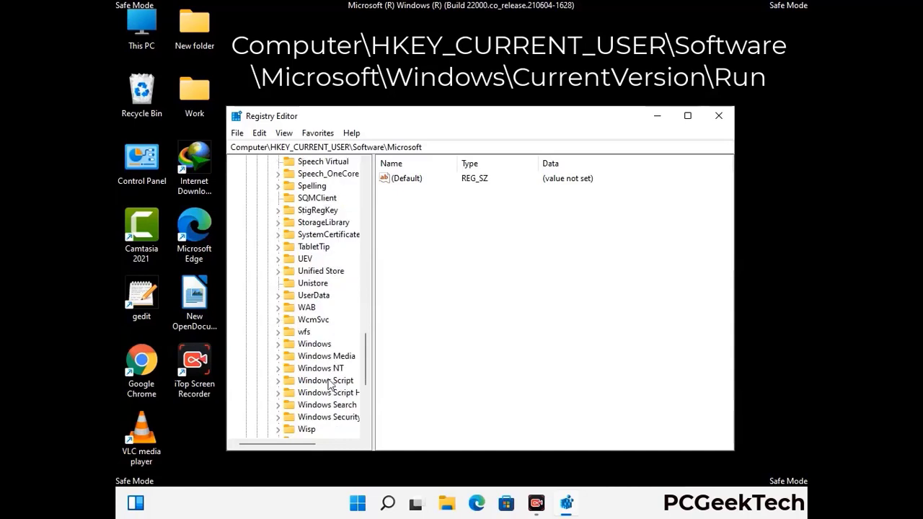
Step: Drill into Windows > CurrentVersion and select the Run key to list startup values
double_click(328, 345)
scroll(335, 337, "down", 1)
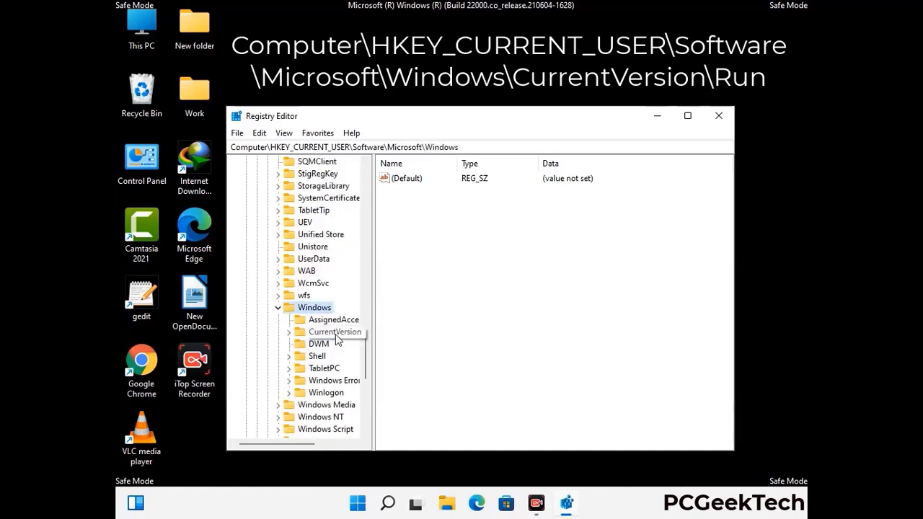
double_click(335, 332)
scroll(332, 313, "down", 5)
scroll(331, 313, "down", 4)
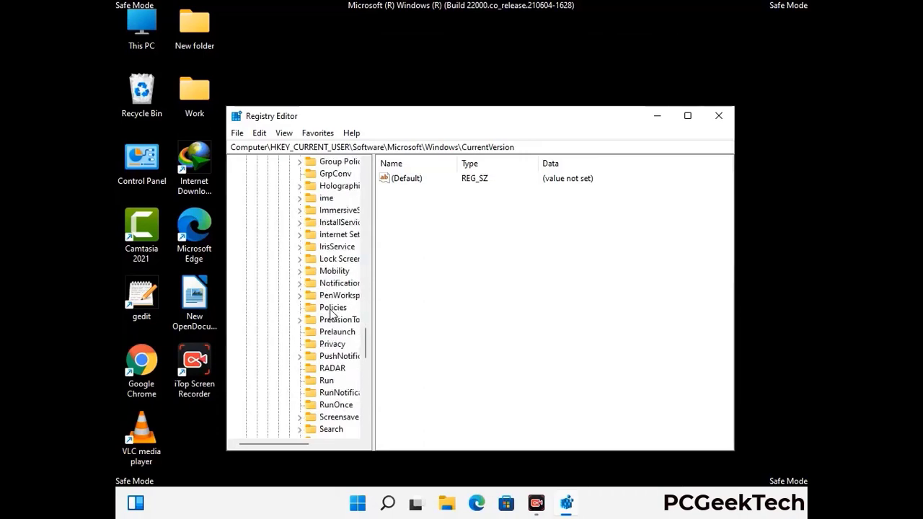
scroll(330, 312, "down", 1)
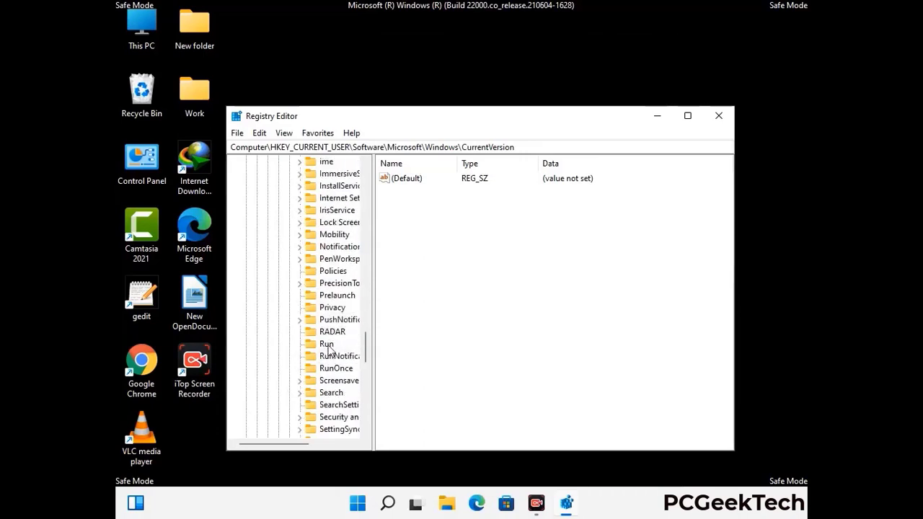
left_click(328, 345)
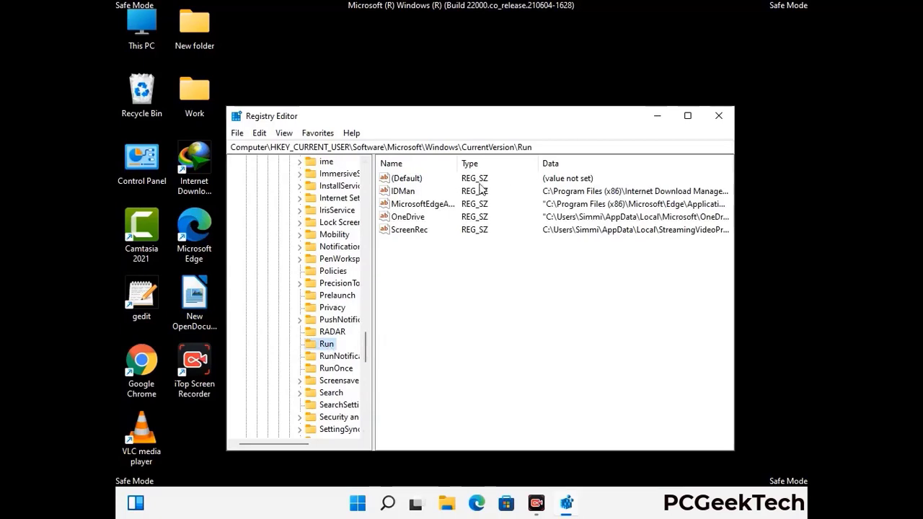
Step: Delete the ScreenRec value from the Run key and confirm the deletion
left_click(408, 231)
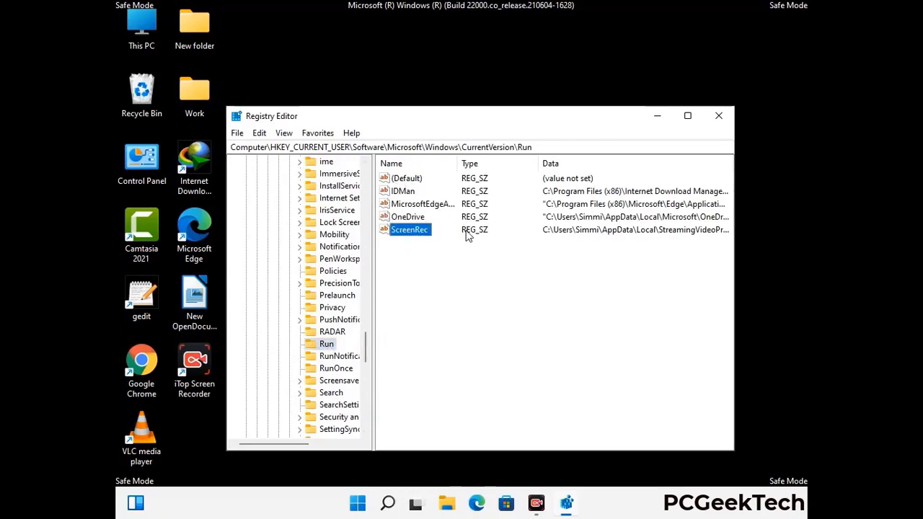
key("Return")
right_click(417, 236)
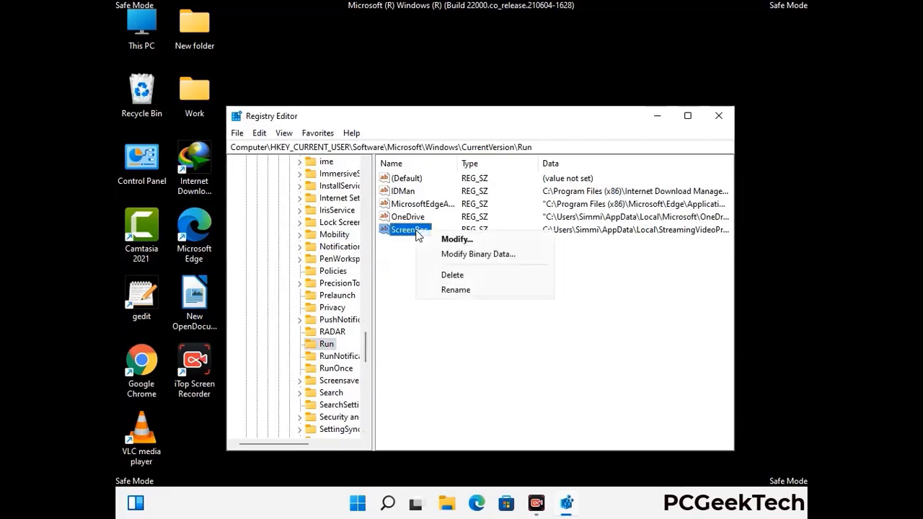
left_click(444, 275)
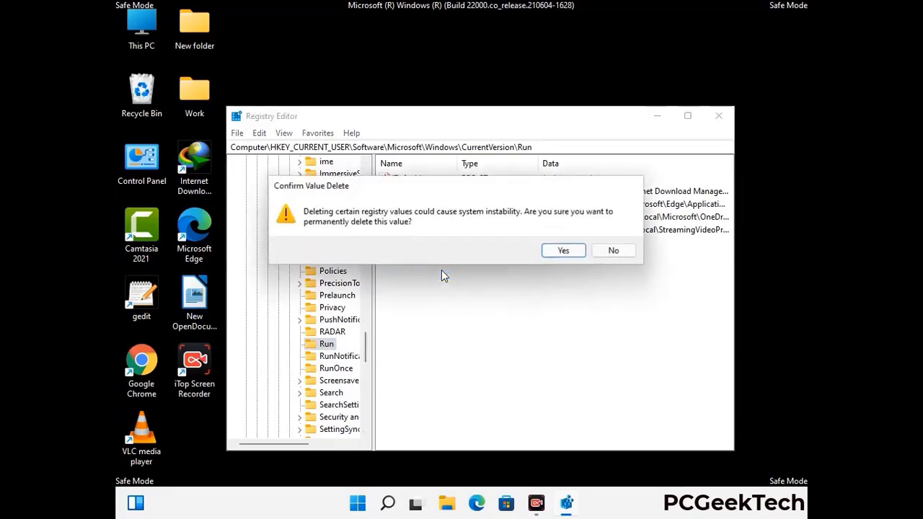
left_click(577, 253)
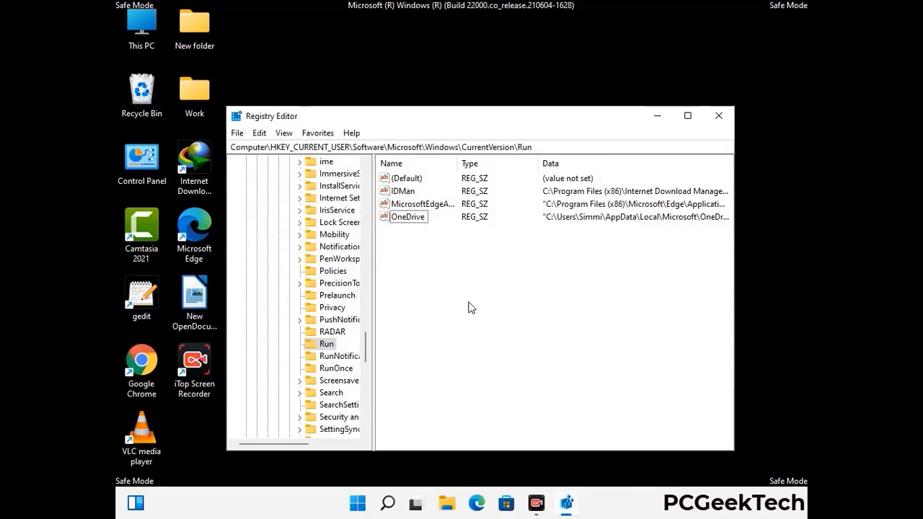
key("ctrl+f")
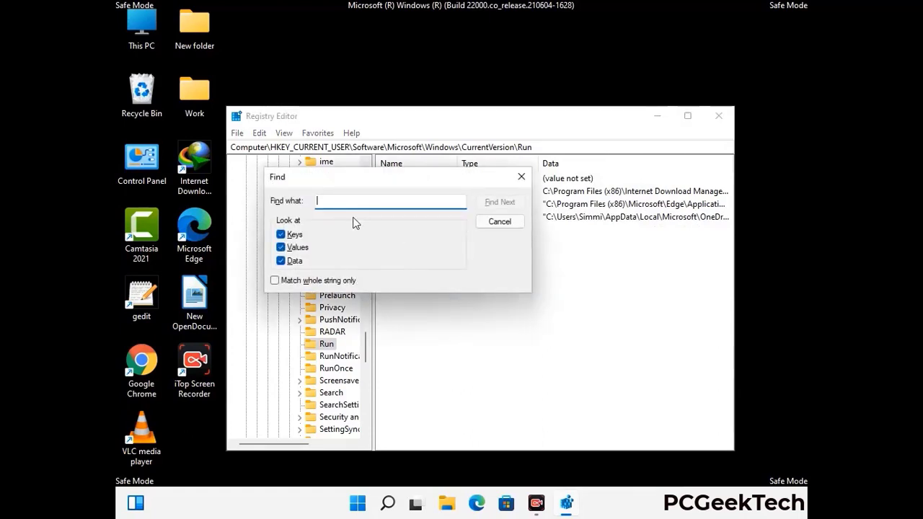
type("Virus Name")
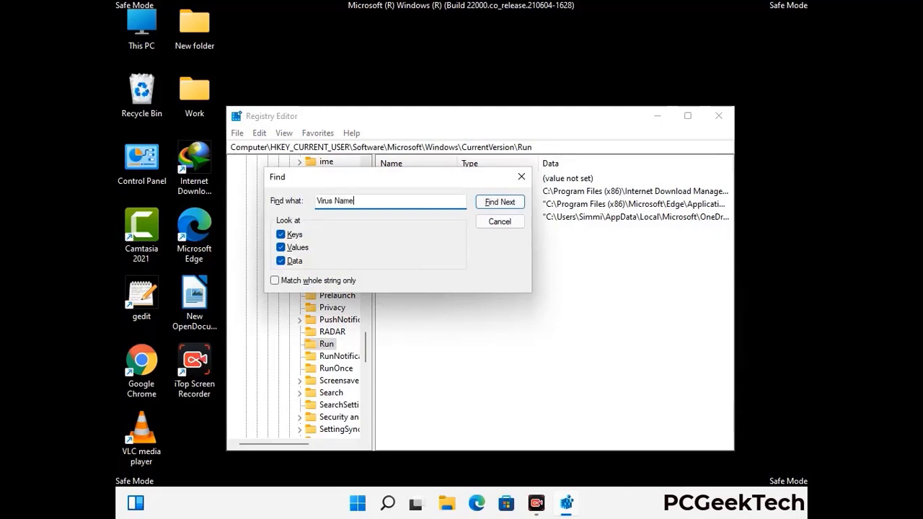
left_click(488, 205)
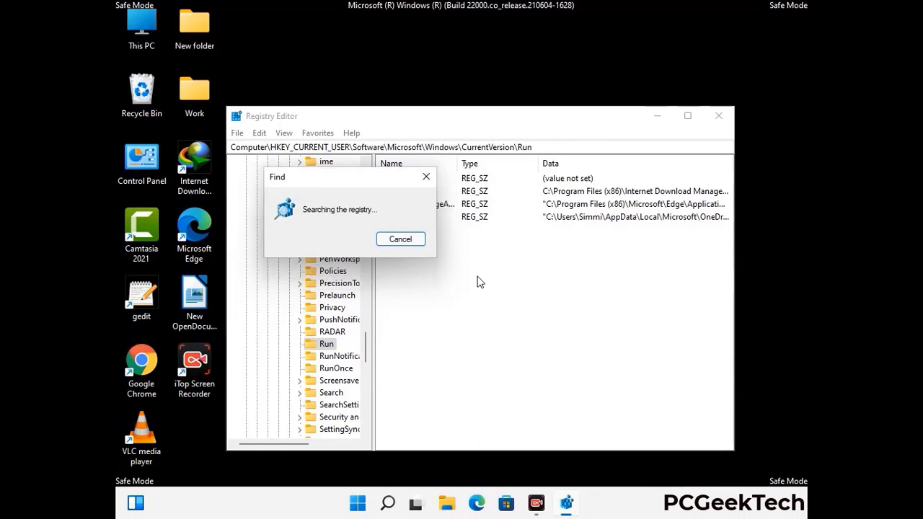
left_click(427, 177)
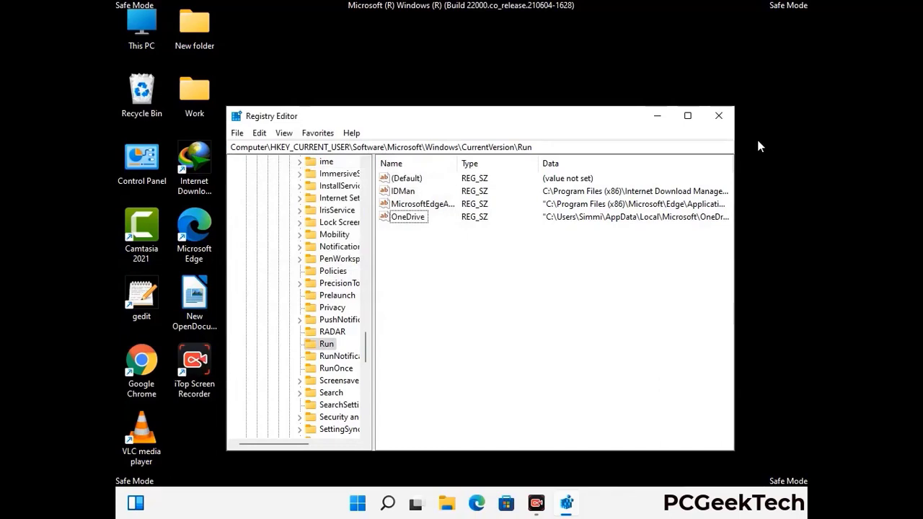
Step: Close Registry Editor, run msconfig, and uncheck Safe boot on the Boot tab
left_click(719, 117)
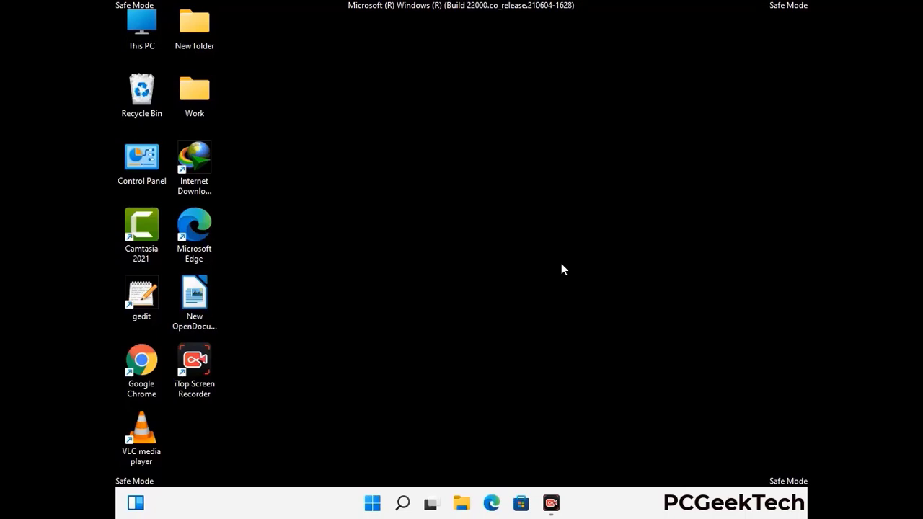
key("super+r")
left_click_drag(270, 335, 473, 144)
type("ms")
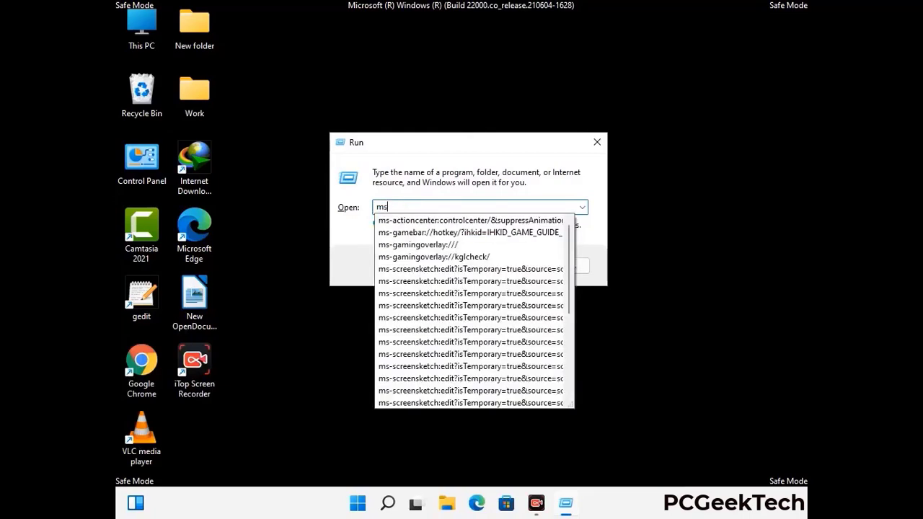
type("config")
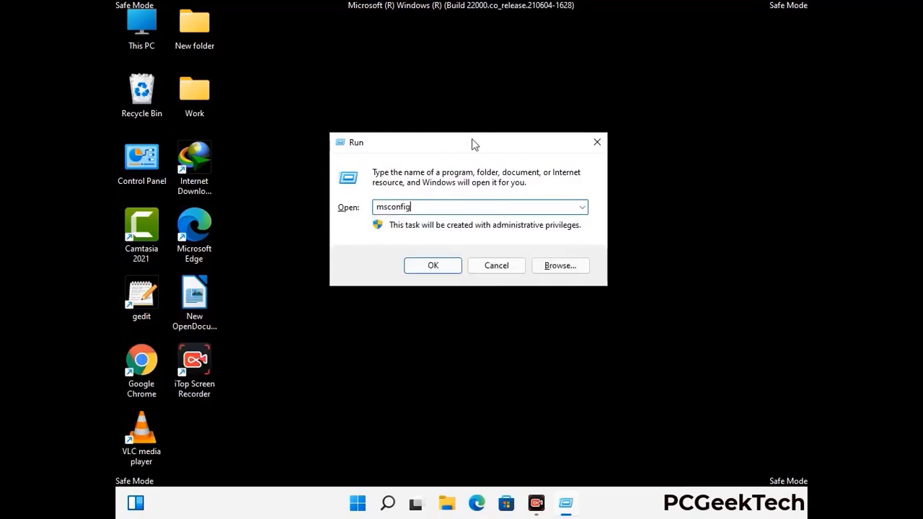
left_click(426, 264)
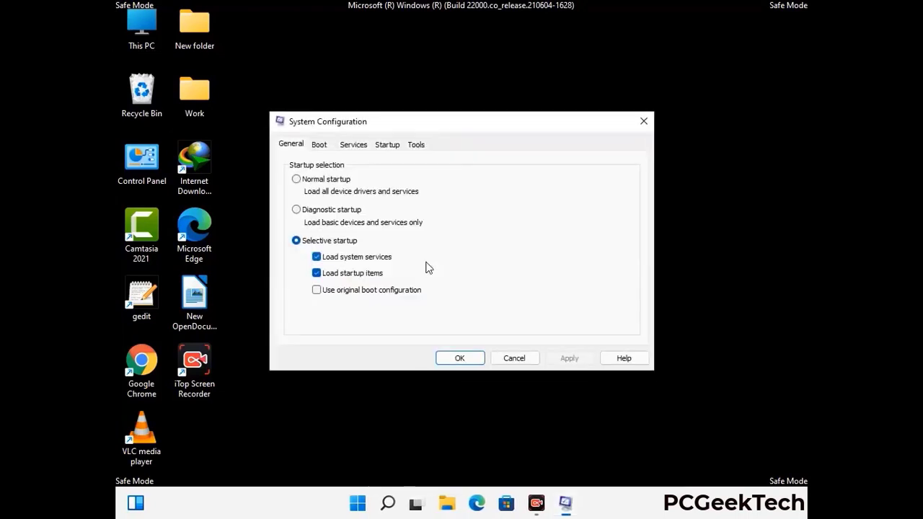
left_click(319, 144)
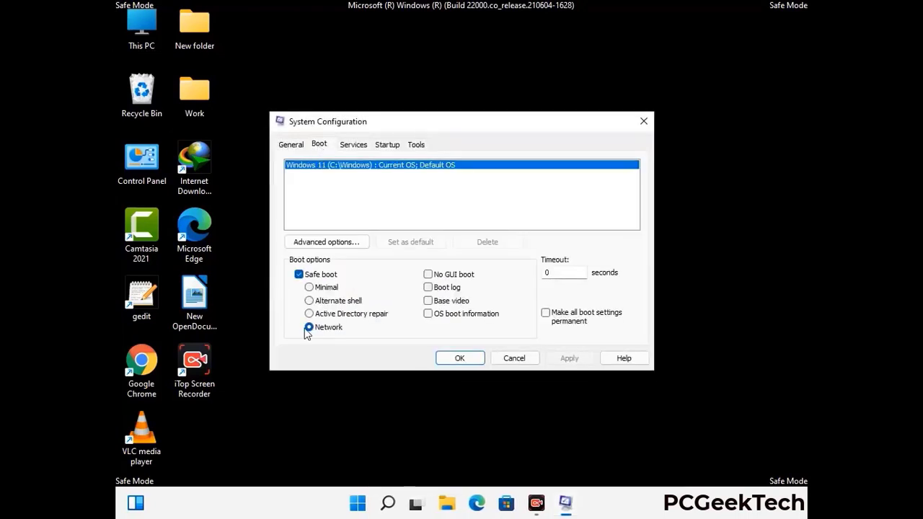
left_click(298, 274)
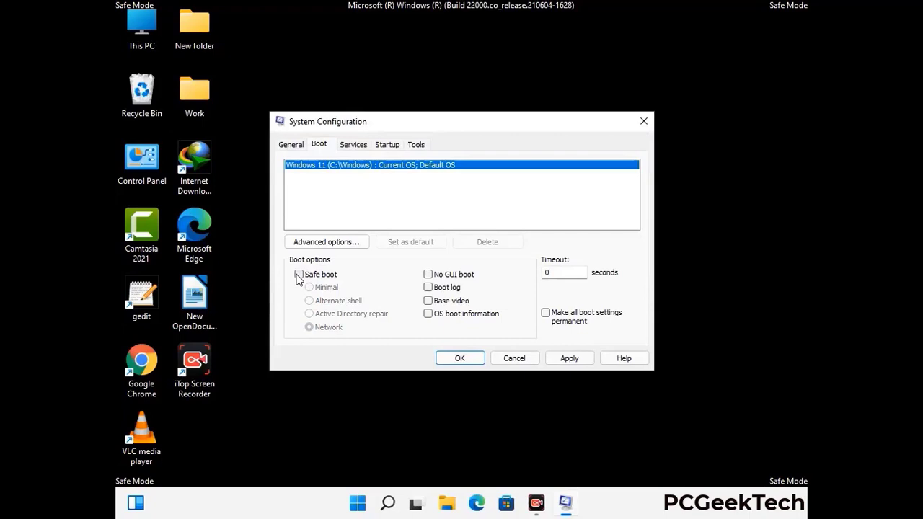